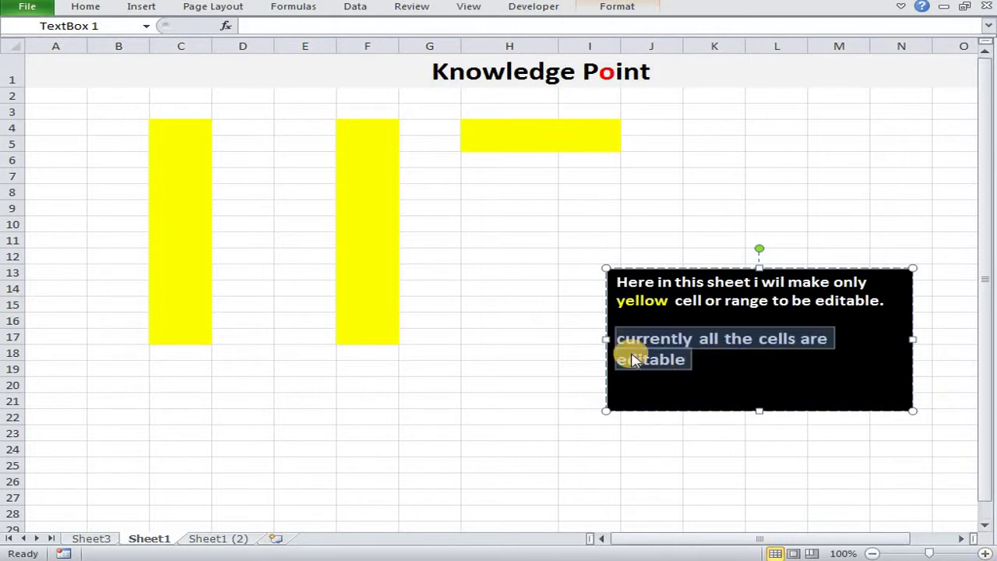
Type throwaway text like 'dfgd' and 'fgd' into scattered cells such as G12, H9, F9, C13, C7, B3
{"action": "left_click", "coordinate": [448, 250]}
{"action": "type", "text": "dfgd"}
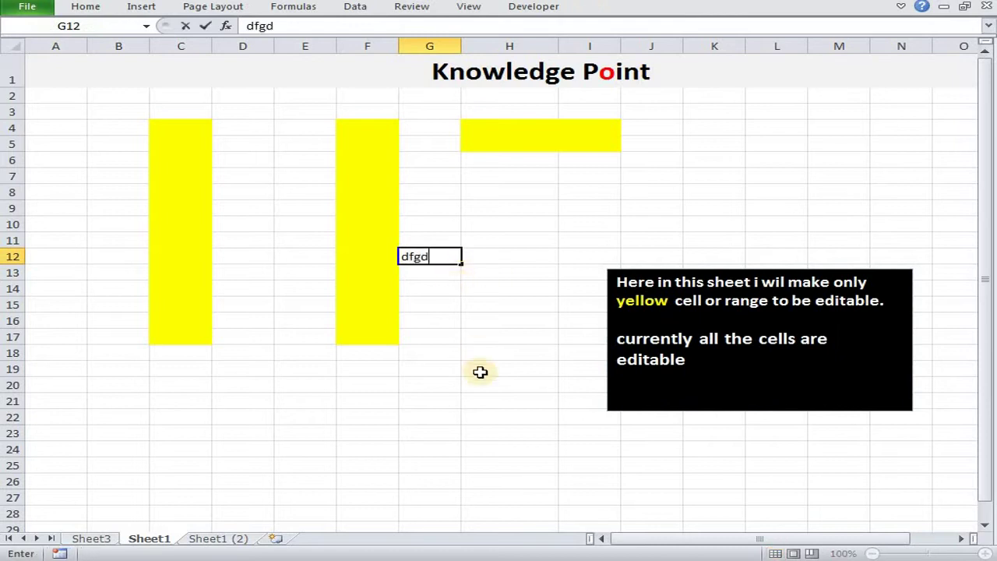
{"action": "left_click", "coordinate": [478, 370]}
{"action": "type", "text": "dfgd"}
{"action": "left_click", "coordinate": [515, 208]}
{"action": "type", "text": "fgd"}
{"action": "left_click", "coordinate": [345, 205]}
{"action": "type", "text": "dfgdfg"}
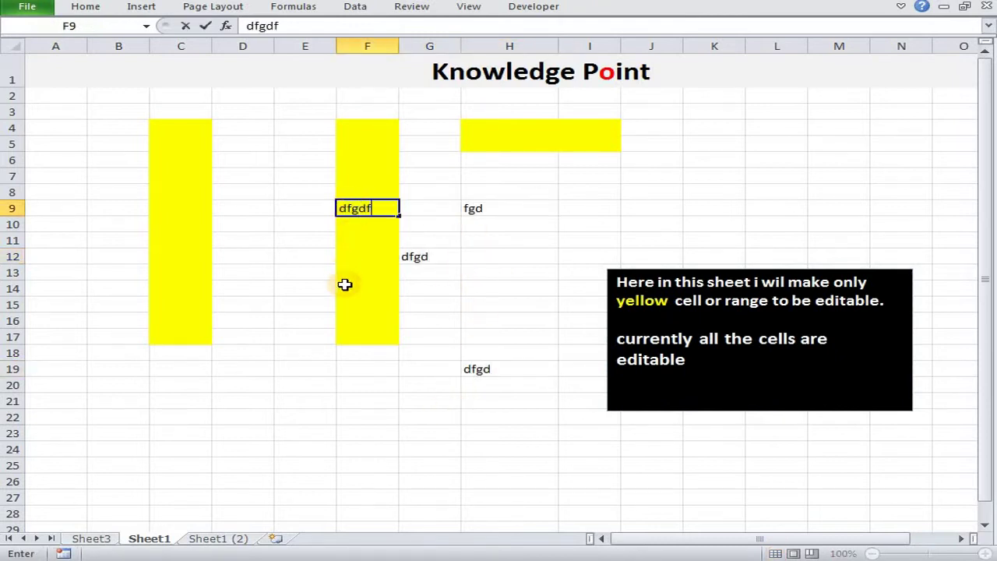
{"action": "left_click", "coordinate": [347, 288]}
{"action": "type", "text": "dfgd"}
{"action": "left_click", "coordinate": [360, 352]}
{"action": "type", "text": "dfgd"}
{"action": "left_click", "coordinate": [185, 272]}
{"action": "type", "text": "gdfgd"}
{"action": "left_click", "coordinate": [176, 176]}
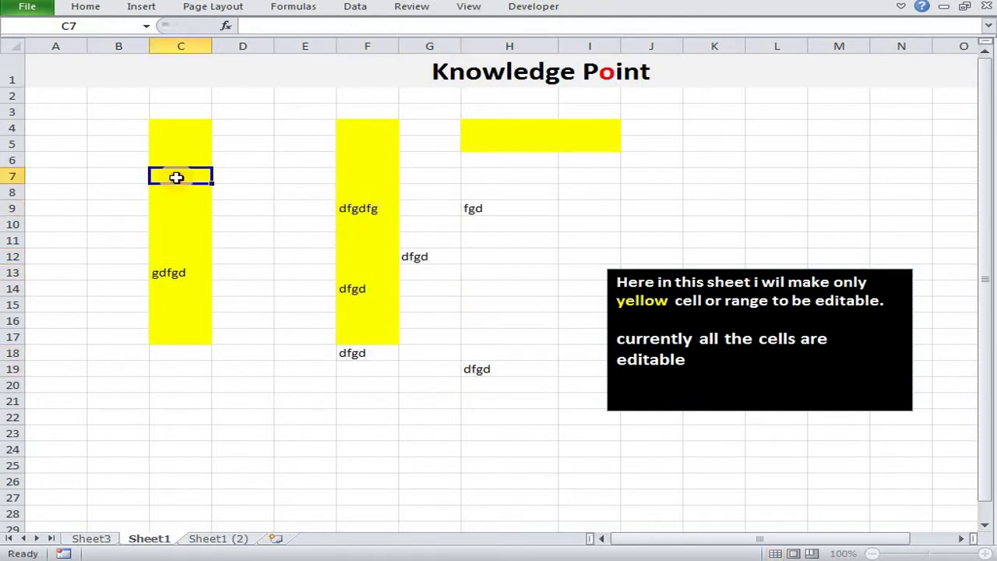
{"action": "type", "text": "dfgdfgdf"}
{"action": "left_click", "coordinate": [102, 107]}
{"action": "type", "text": "fgd"}
{"action": "left_click", "coordinate": [65, 204]}
{"action": "type", "text": "gd"}
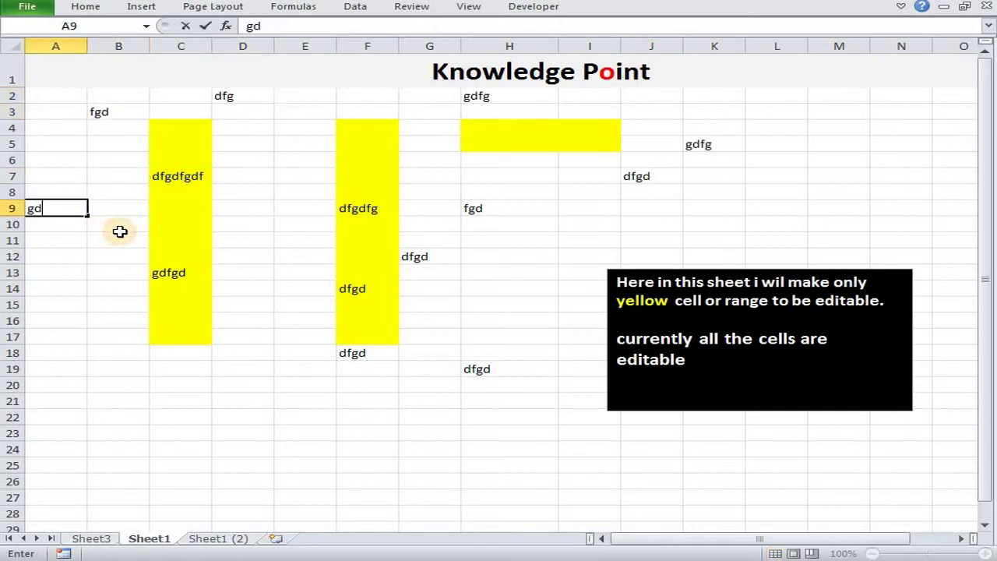
Cancel the A9 entry and delete all test text in A2:K25
{"action": "key", "text": "Escape"}
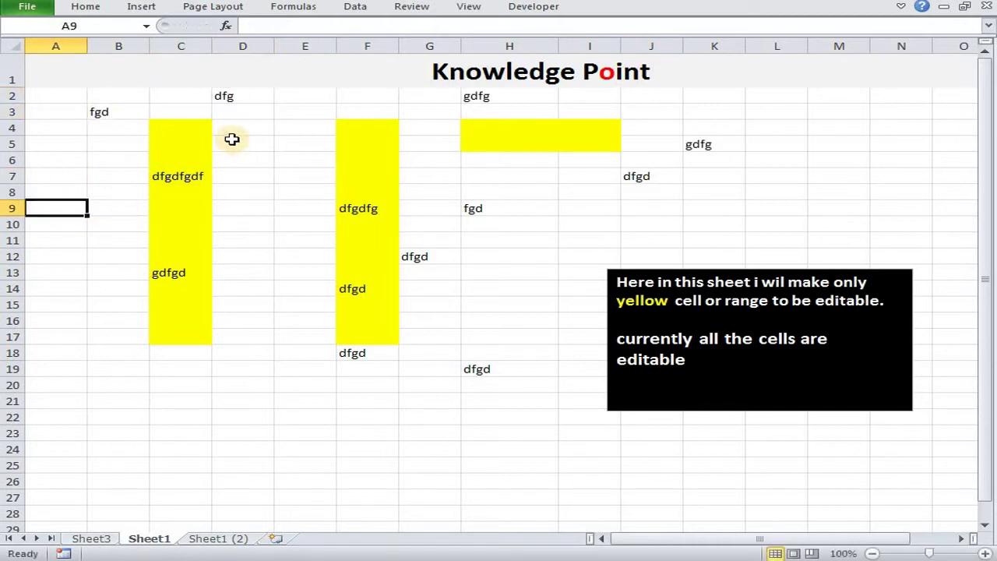
{"action": "left_click_drag", "start_coordinate": [56, 95], "coordinate": [729, 465]}
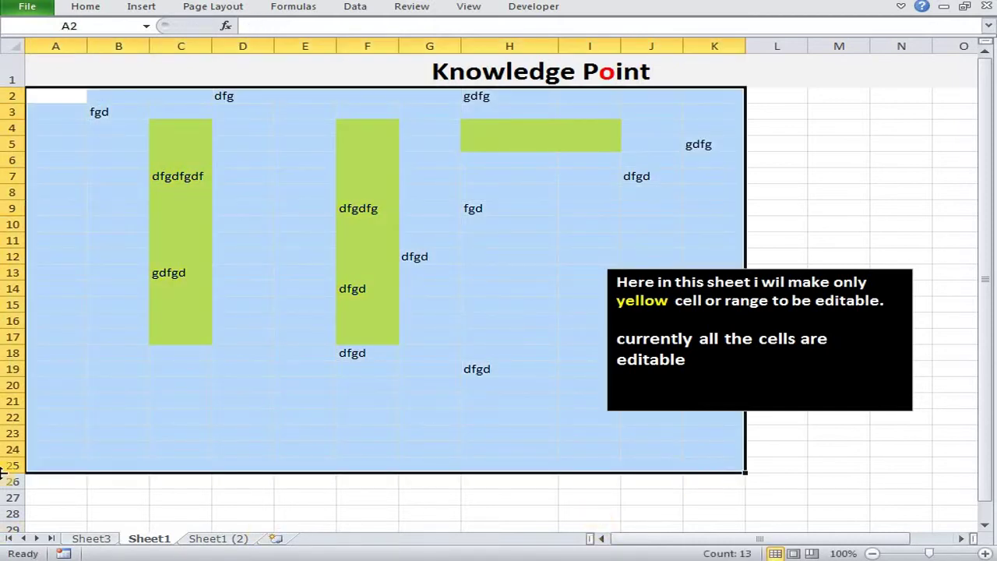
{"action": "key", "text": "Delete"}
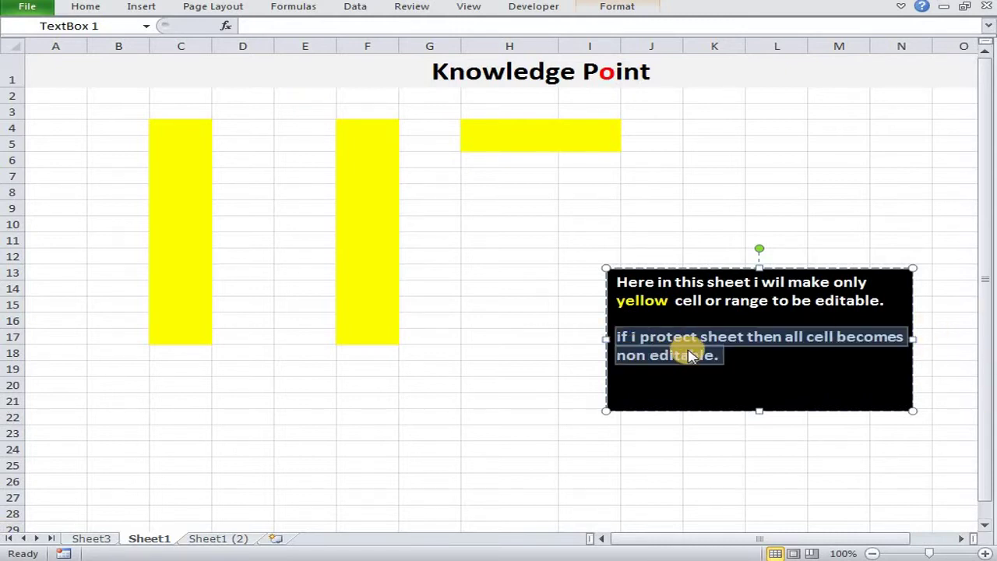
Protect Sheet1 from the Review tab without a password
{"action": "left_click", "coordinate": [411, 7]}
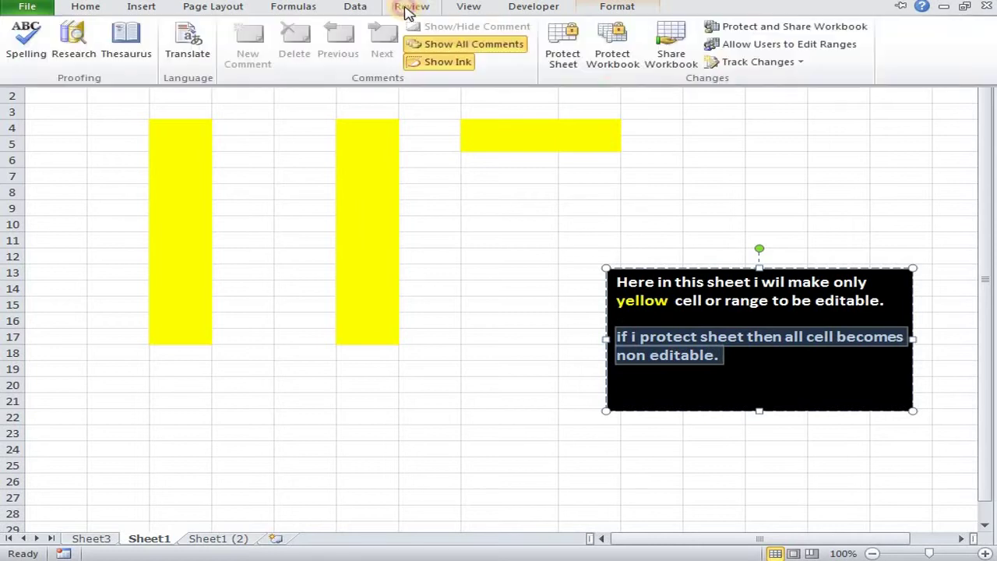
{"action": "left_click", "coordinate": [563, 45]}
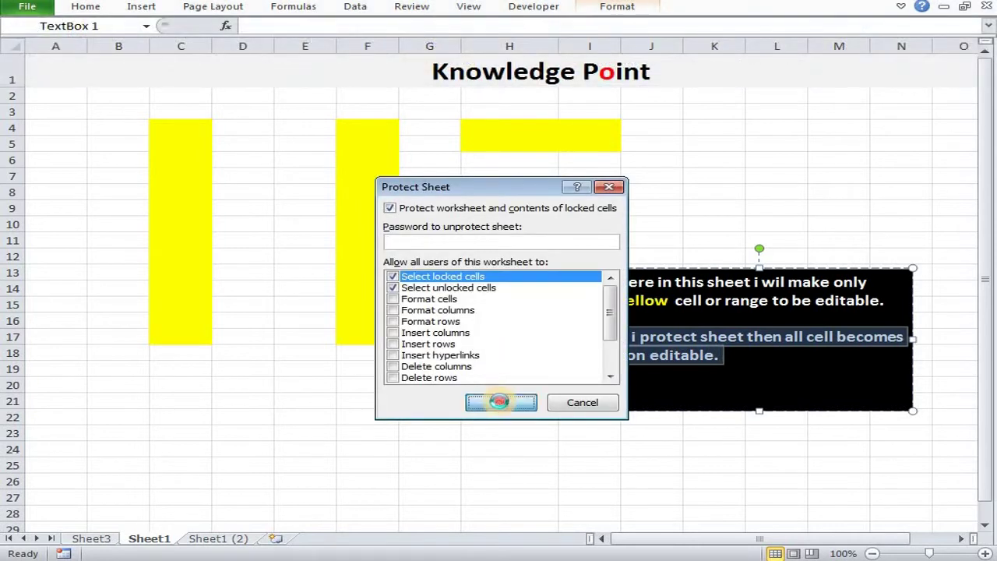
{"action": "left_click", "coordinate": [500, 402]}
Try editing G10, yellow F11 and yellow C11, dismissing each read-only warning
{"action": "double_click", "coordinate": [436, 210]}
{"action": "left_click", "coordinate": [501, 326]}
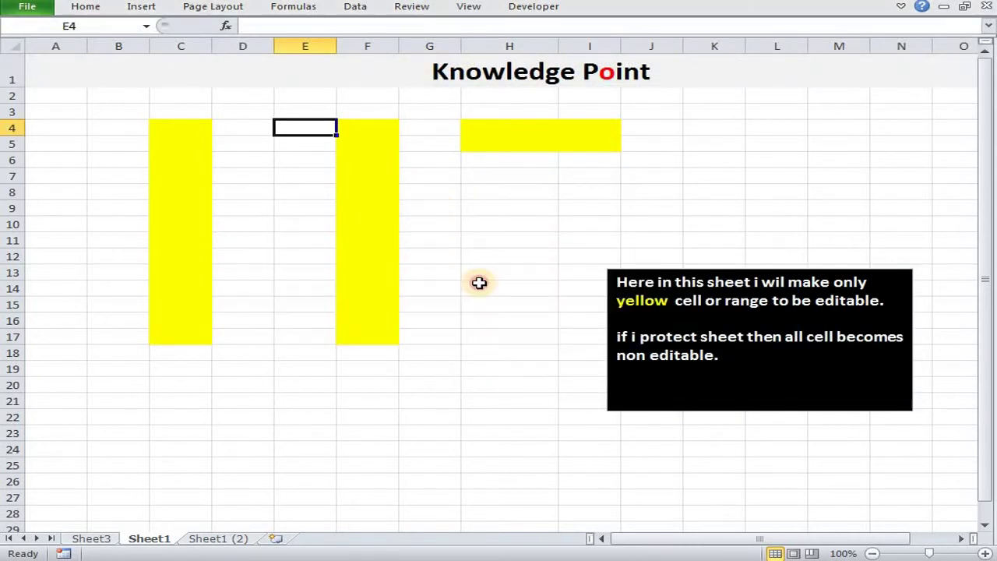
{"action": "double_click", "coordinate": [435, 220]}
{"action": "left_click", "coordinate": [500, 328]}
{"action": "double_click", "coordinate": [366, 239]}
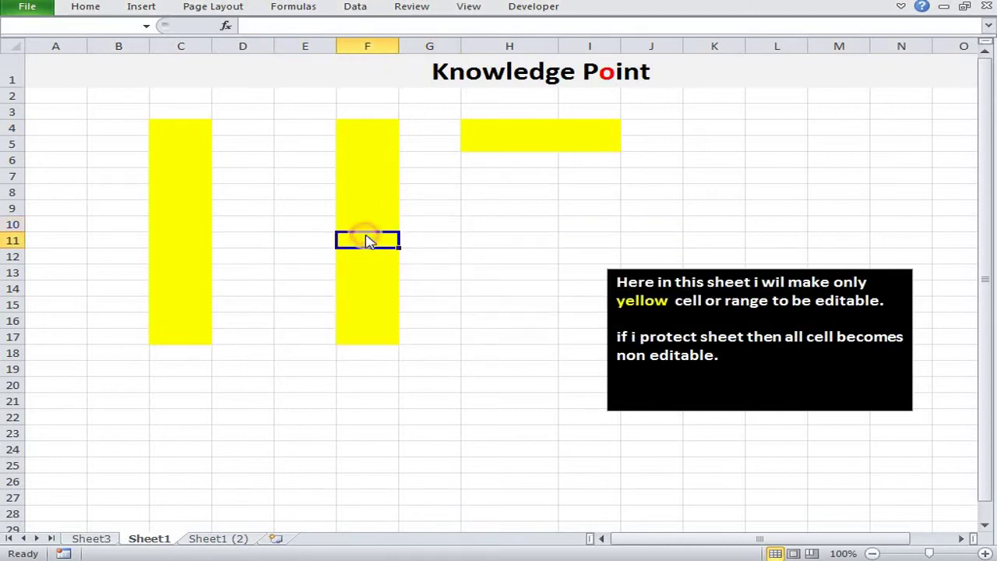
{"action": "left_click", "coordinate": [501, 327]}
{"action": "double_click", "coordinate": [192, 241]}
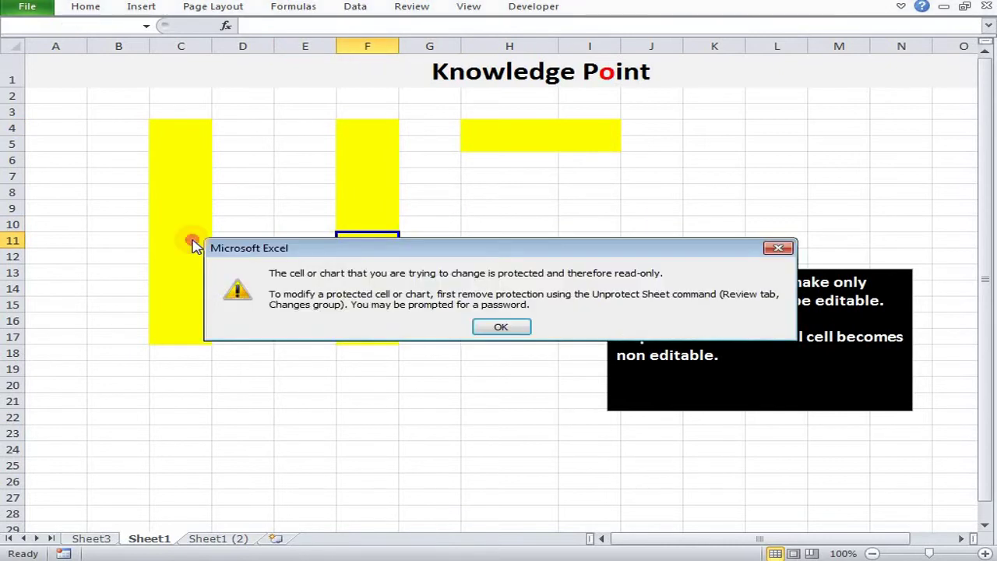
{"action": "left_click", "coordinate": [475, 325]}
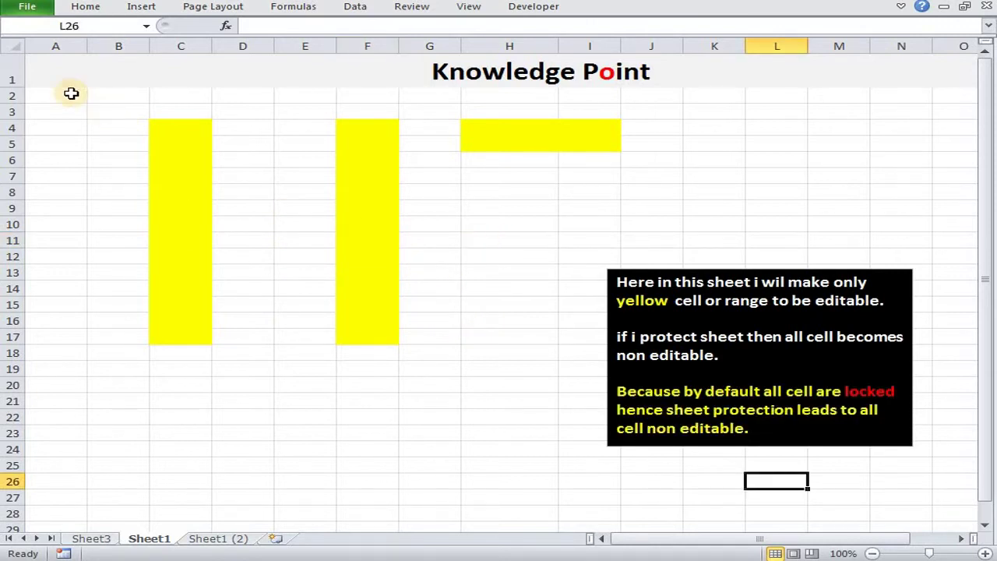
Check in Format Cells > Protection that the whole sheet is Locked by default
{"action": "left_click", "coordinate": [16, 50]}
{"action": "right_click", "coordinate": [176, 183]}
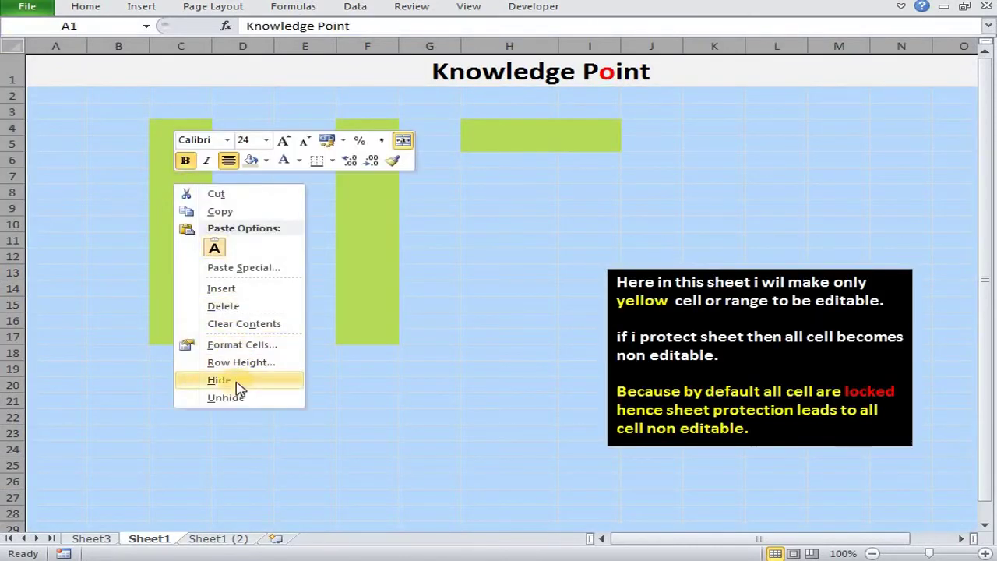
{"action": "left_click", "coordinate": [232, 344]}
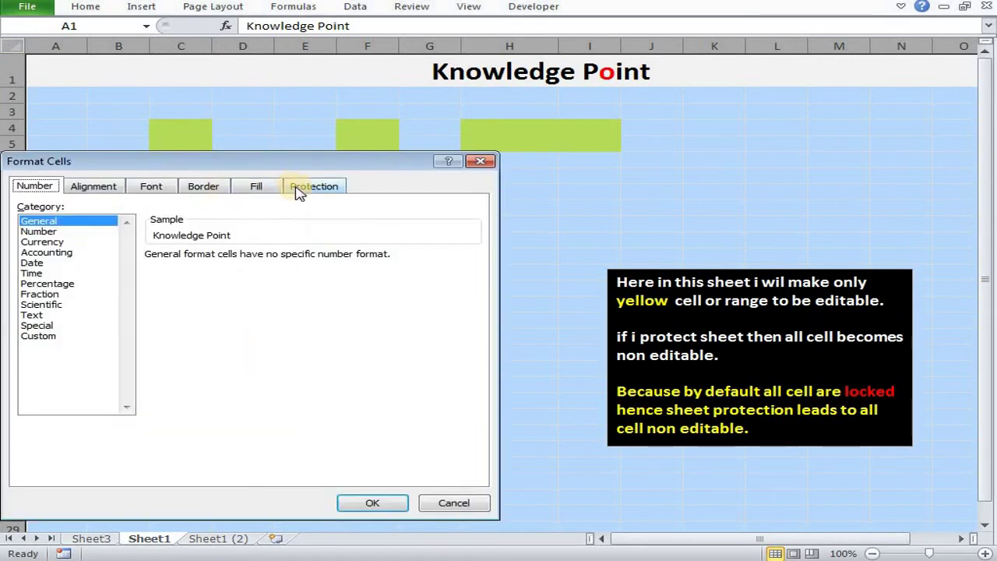
{"action": "left_click", "coordinate": [304, 190]}
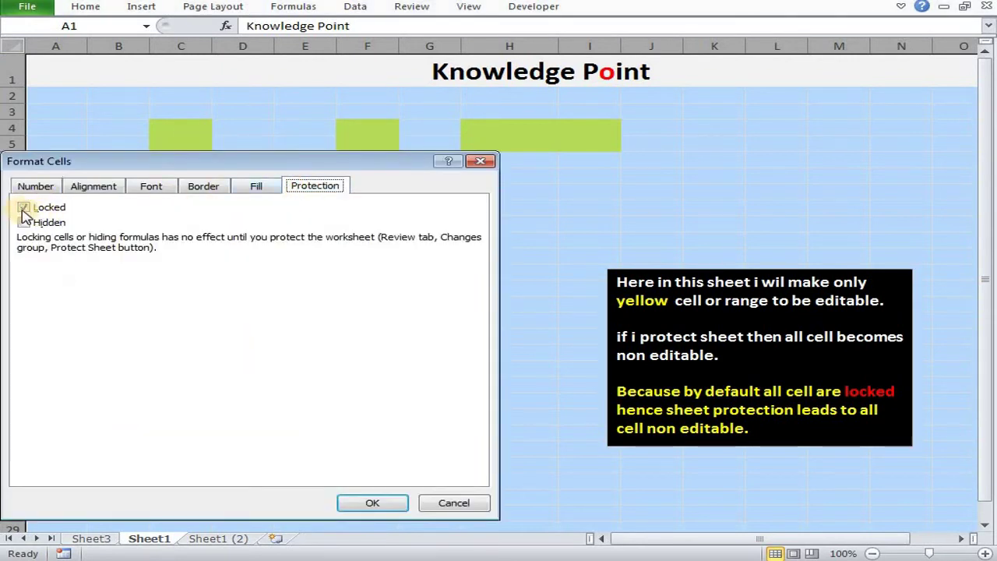
{"action": "left_click", "coordinate": [481, 162]}
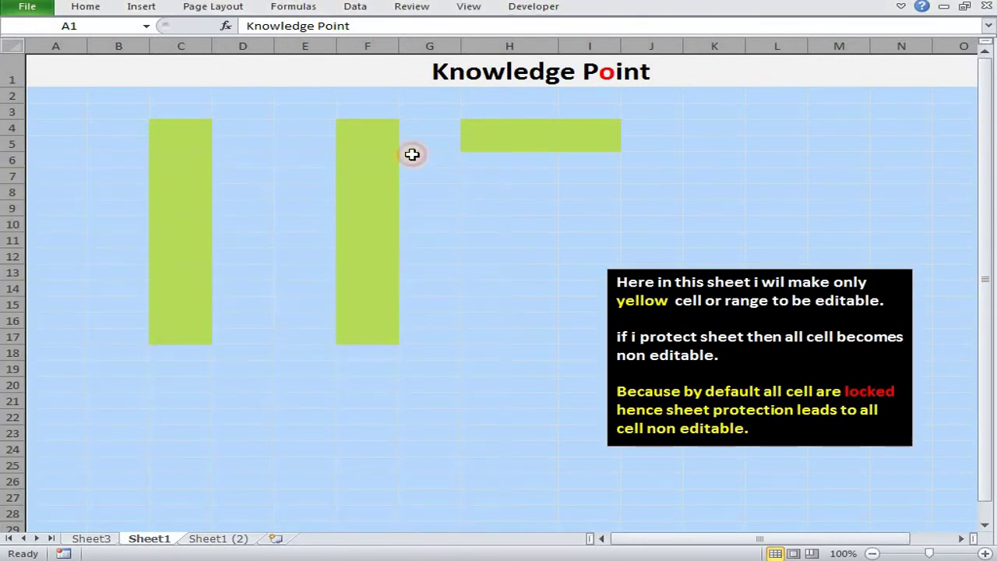
Inspect the Locked state of range H7:H18 in Format Cells
{"action": "left_click_drag", "start_coordinate": [467, 176], "coordinate": [502, 359]}
{"action": "right_click", "coordinate": [514, 261]}
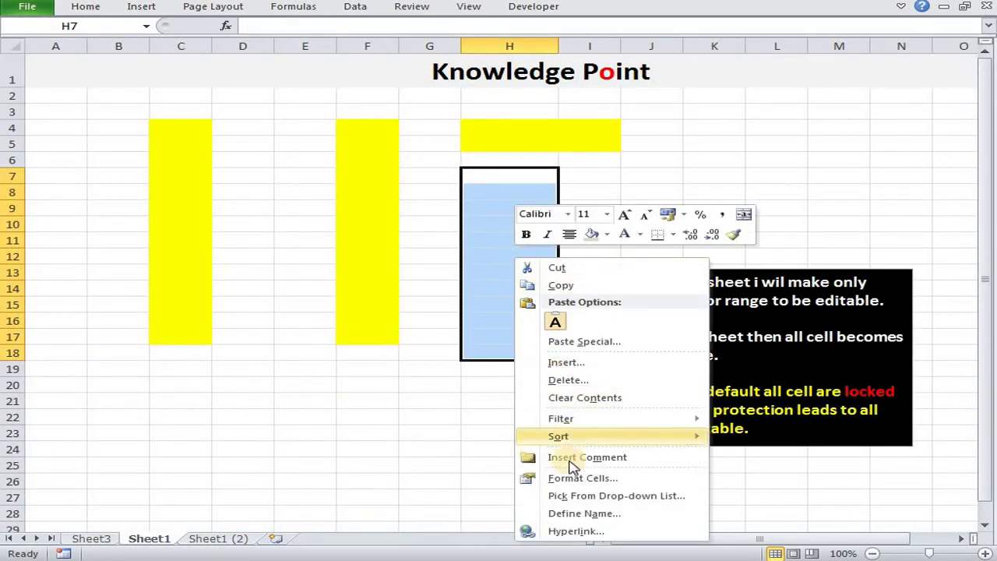
{"action": "left_click", "coordinate": [580, 478]}
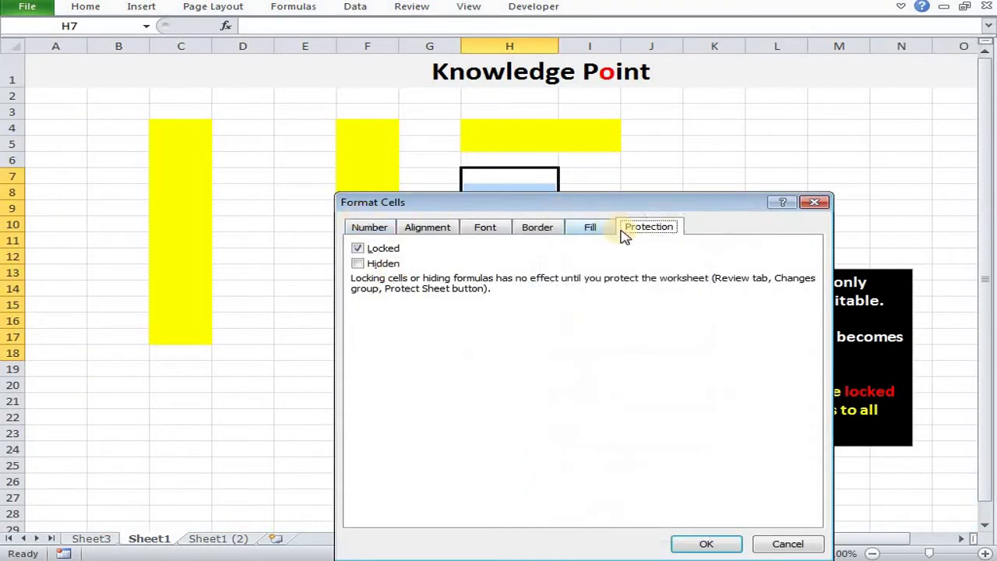
{"action": "left_click", "coordinate": [814, 202]}
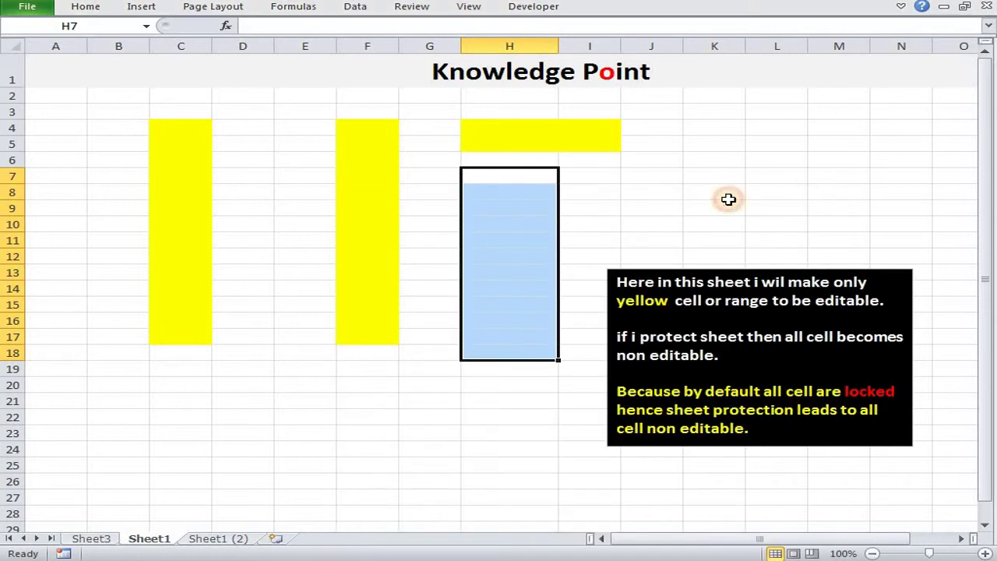
Finish the note paragraph saying unlocked ranges stay editable under protection
{"action": "left_click", "coordinate": [429, 369]}
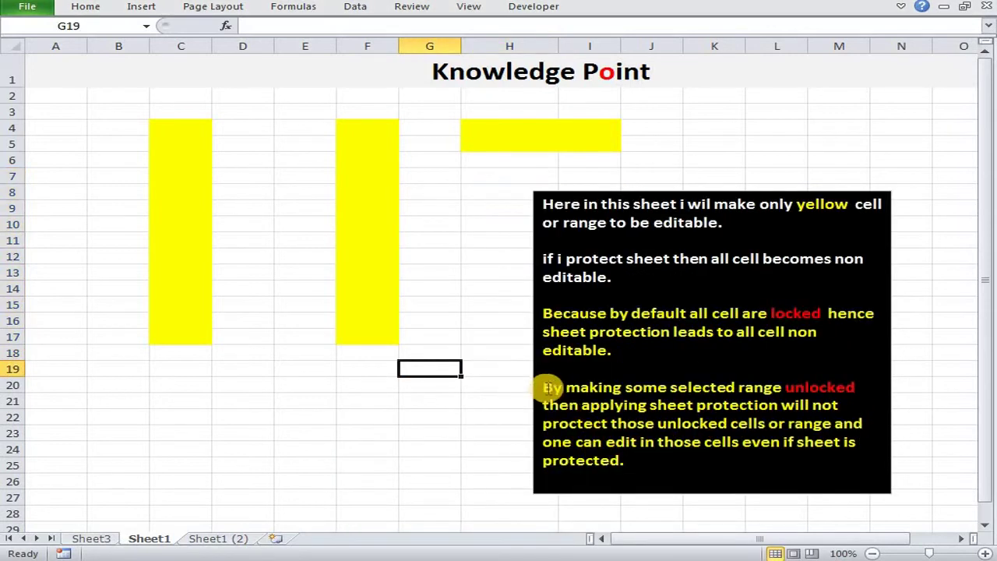
{"action": "left_click_drag", "start_coordinate": [550, 387], "coordinate": [643, 403]}
{"action": "left_click", "coordinate": [625, 458]}
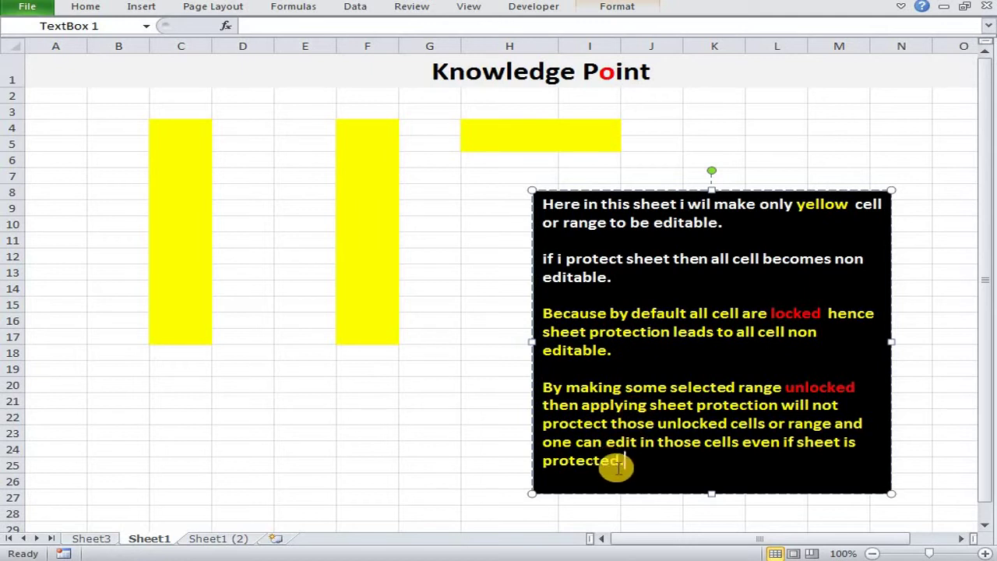
Select the yellow ranges C4:C17, F4:F17 and H4:I5 together
{"action": "left_click_drag", "start_coordinate": [188, 125], "coordinate": [172, 313]}
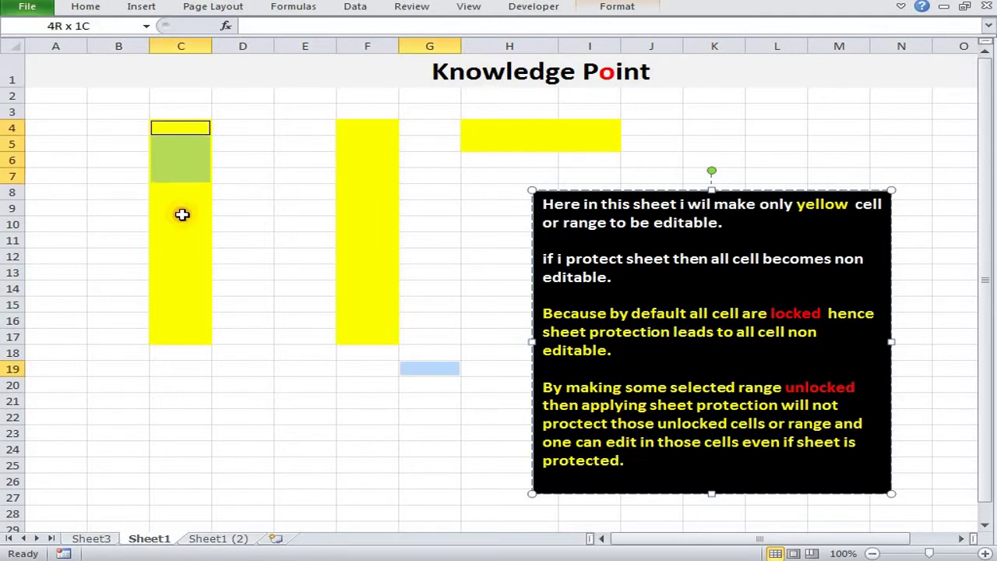
{"action": "left_click", "coordinate": [182, 156]}
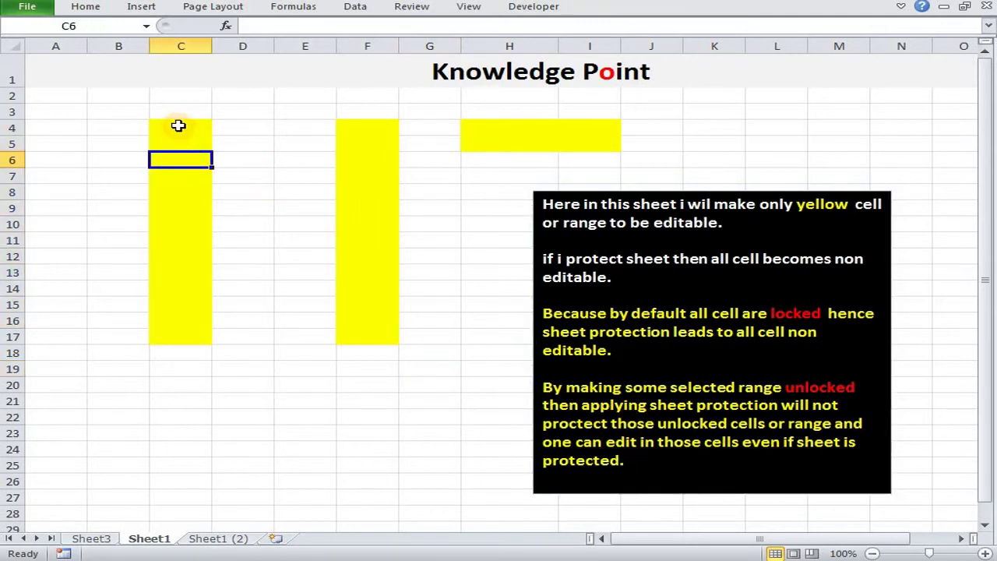
{"action": "left_click_drag", "start_coordinate": [178, 125], "coordinate": [188, 332]}
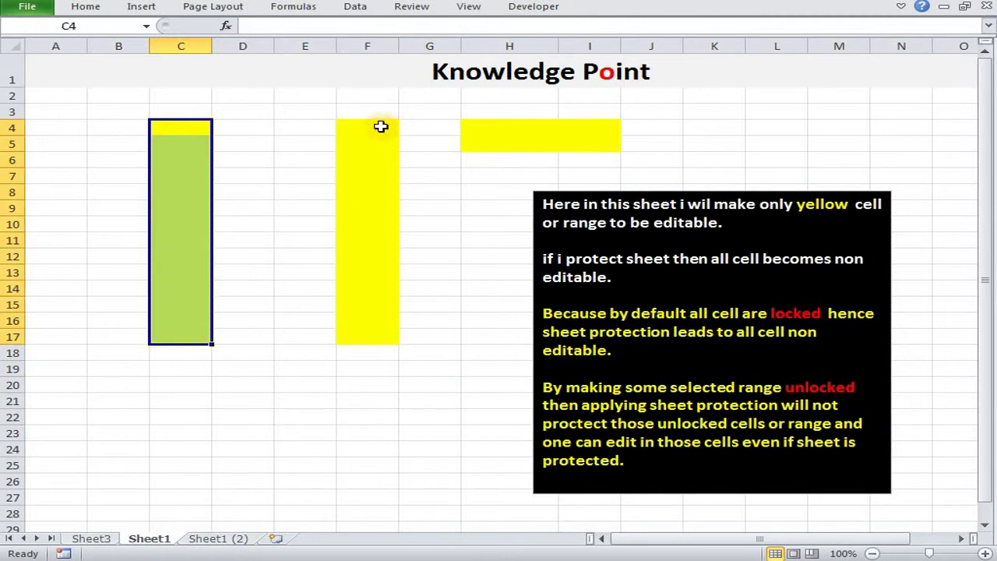
{"action": "left_click_drag", "start_coordinate": [380, 126], "coordinate": [364, 328]}
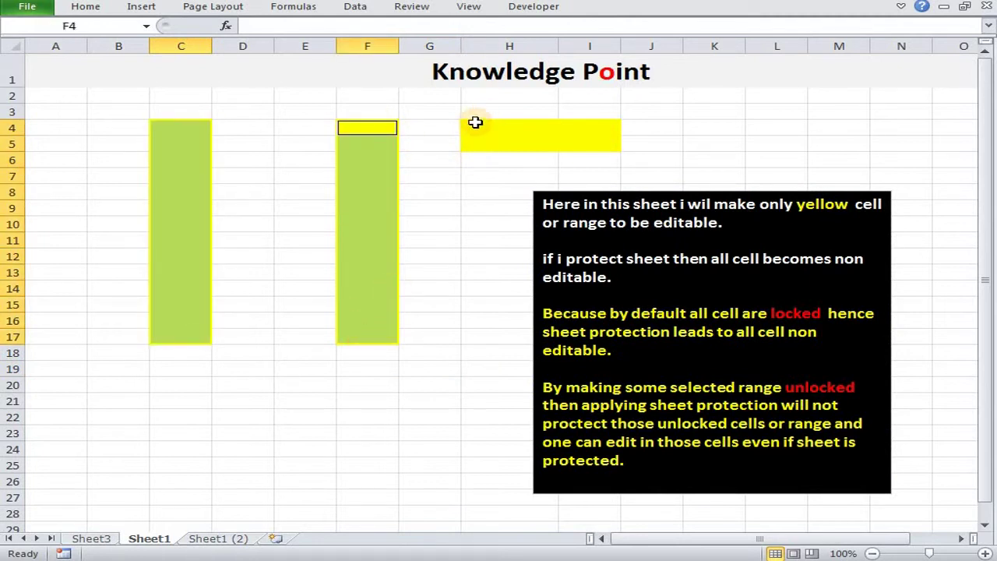
{"action": "mouse_move", "coordinate": [474, 124]}
{"action": "left_mouse_down"}
{"action": "mouse_move", "coordinate": [485, 143]}
{"action": "mouse_move", "coordinate": [578, 148]}
{"action": "left_mouse_up"}
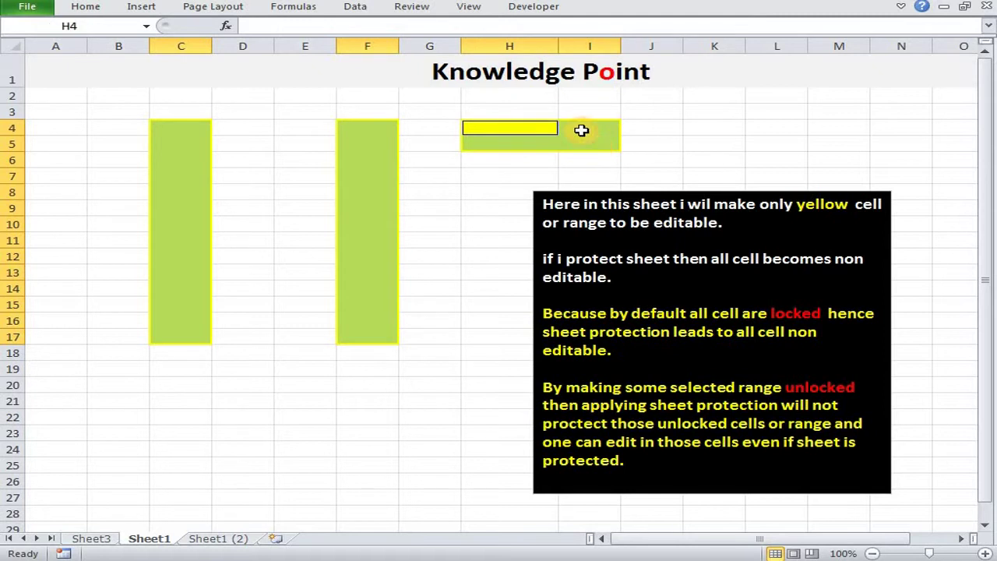
Clear the Locked checkbox for these ranges in Format Cells > Protection
{"action": "right_click", "coordinate": [582, 130]}
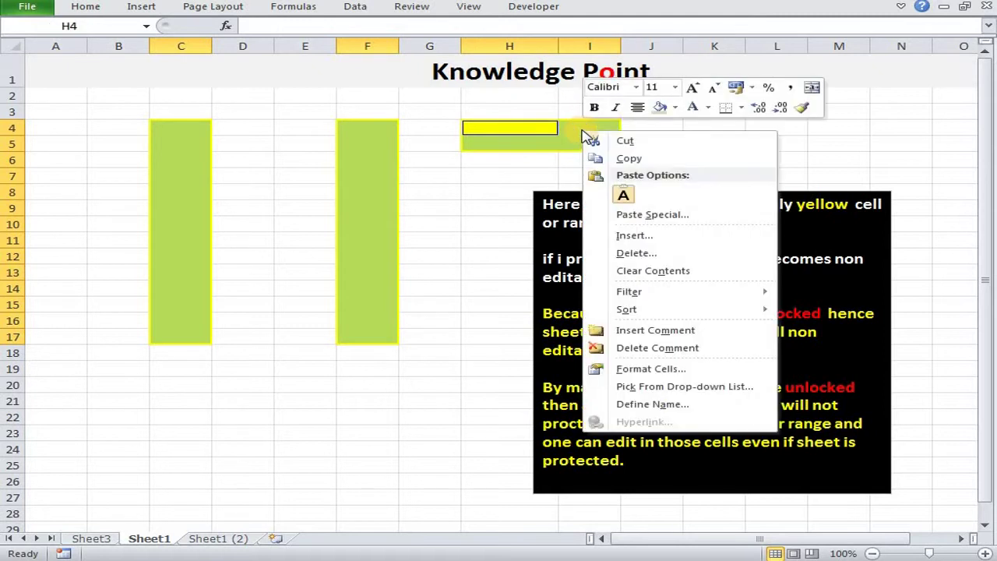
{"action": "left_click", "coordinate": [635, 370]}
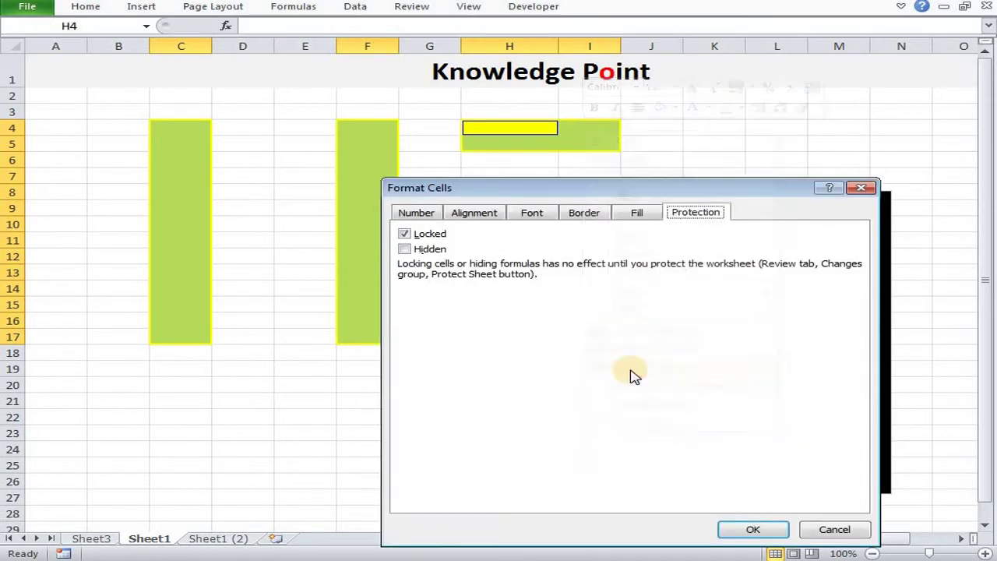
{"action": "left_click", "coordinate": [404, 235]}
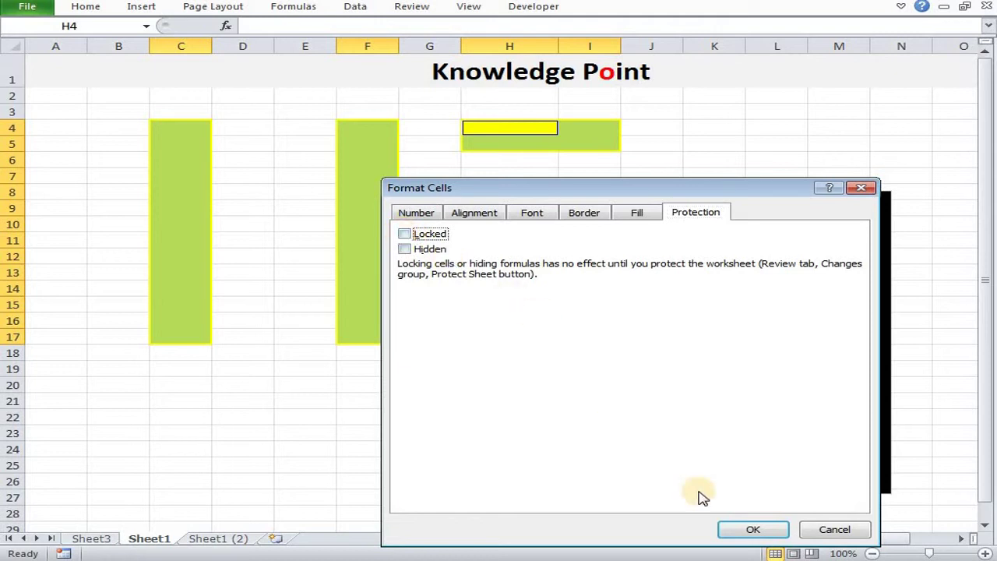
Confirm the unlock and protect Sheet1 with default permissions
{"action": "left_click", "coordinate": [752, 530]}
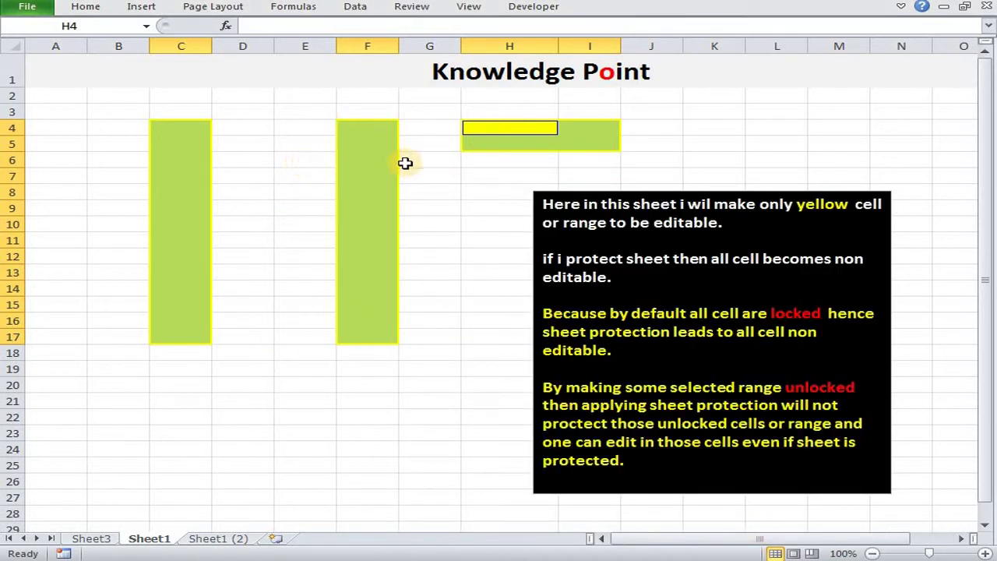
{"action": "left_click", "coordinate": [393, 14]}
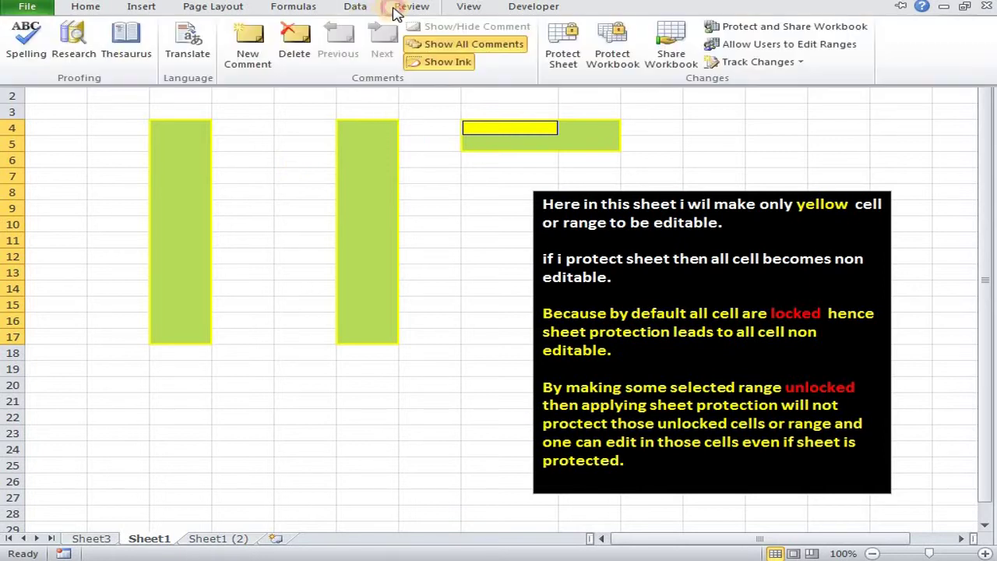
{"action": "left_click", "coordinate": [564, 48]}
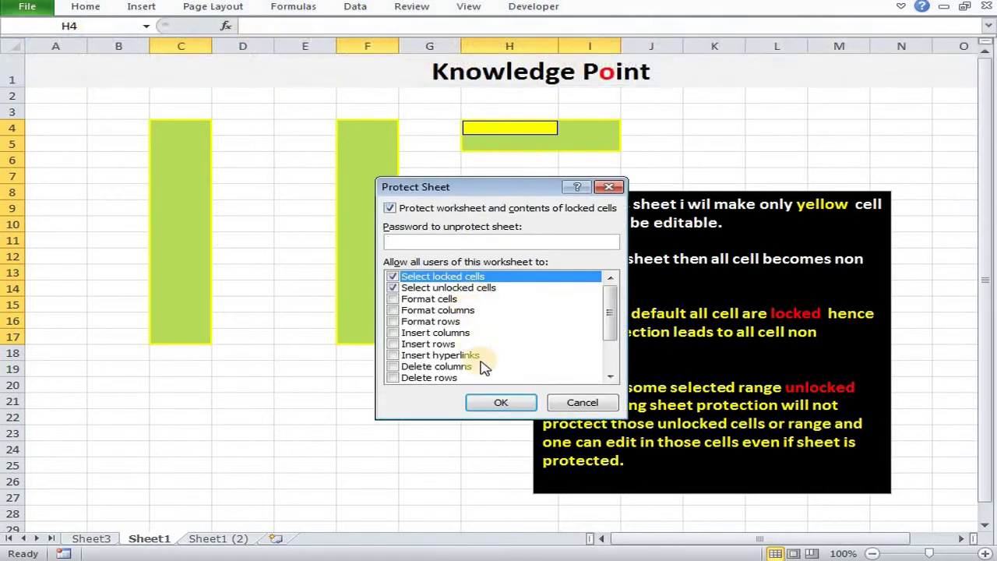
{"action": "left_click", "coordinate": [495, 404]}
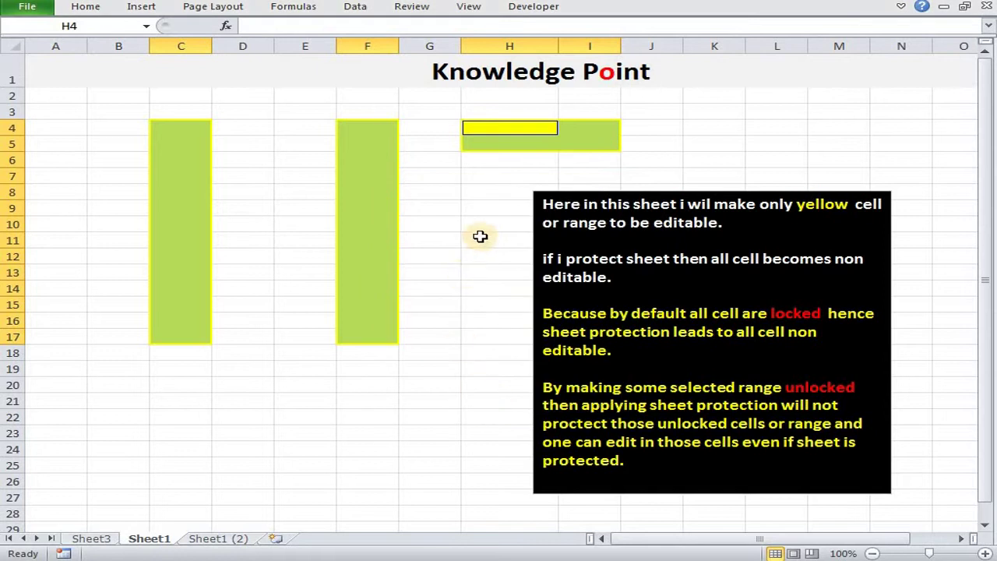
Type sample text 'sdfs' and 'sdf sdf dfs' into yellow column F cells
{"action": "left_click", "coordinate": [448, 213]}
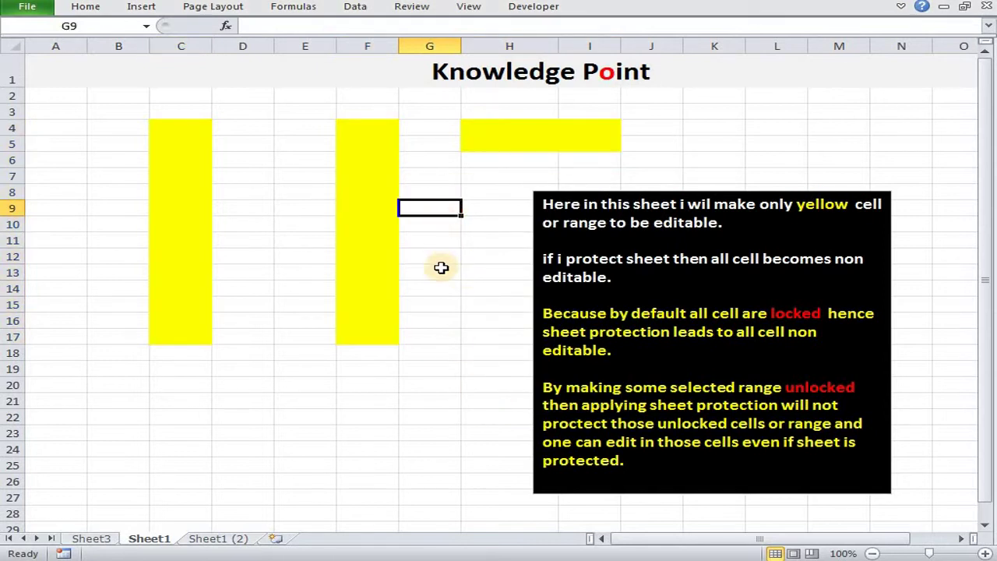
{"action": "key", "text": "Left"}
{"action": "type", "text": "sdfs"}
{"action": "key", "text": "Up"}
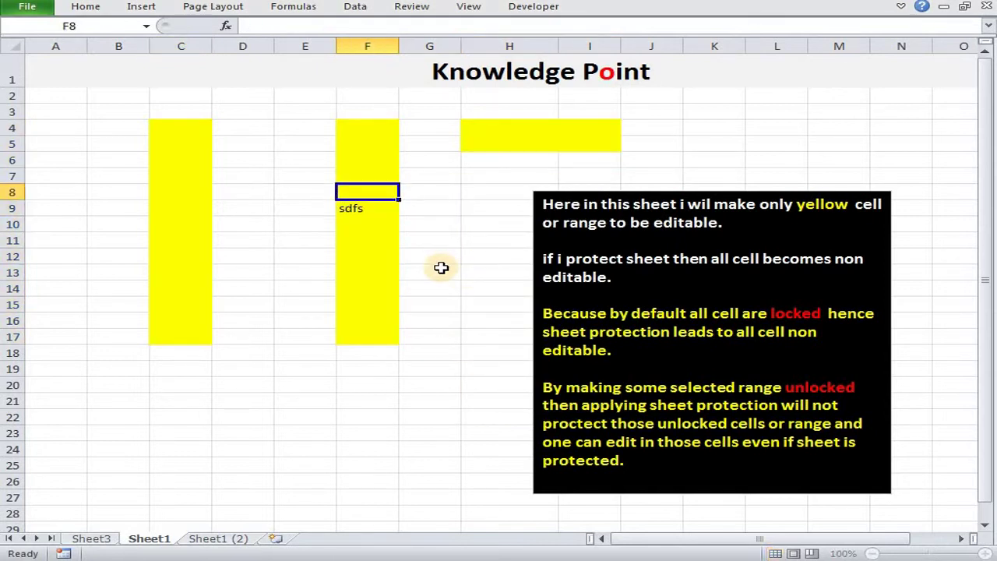
{"action": "key", "text": "Up"}
{"action": "type", "text": "sdfs"}
{"action": "key", "text": "Up"}
{"action": "type", "text": "sdfs"}
{"action": "key", "text": "Down"}
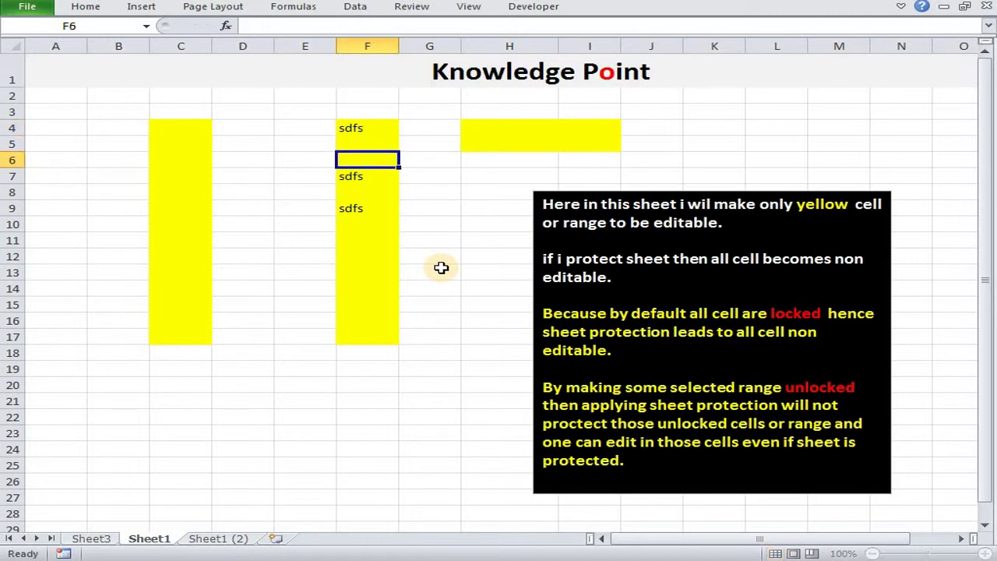
{"action": "key", "text": "Down"}
{"action": "key", "text": "Down"}
{"action": "key", "text": "Down"}
{"action": "key", "text": "Down"}
{"action": "key", "text": "Down"}
{"action": "type", "text": "sdf sdf dfs"}
{"action": "key", "text": "Up"}
{"action": "key", "text": "Up"}
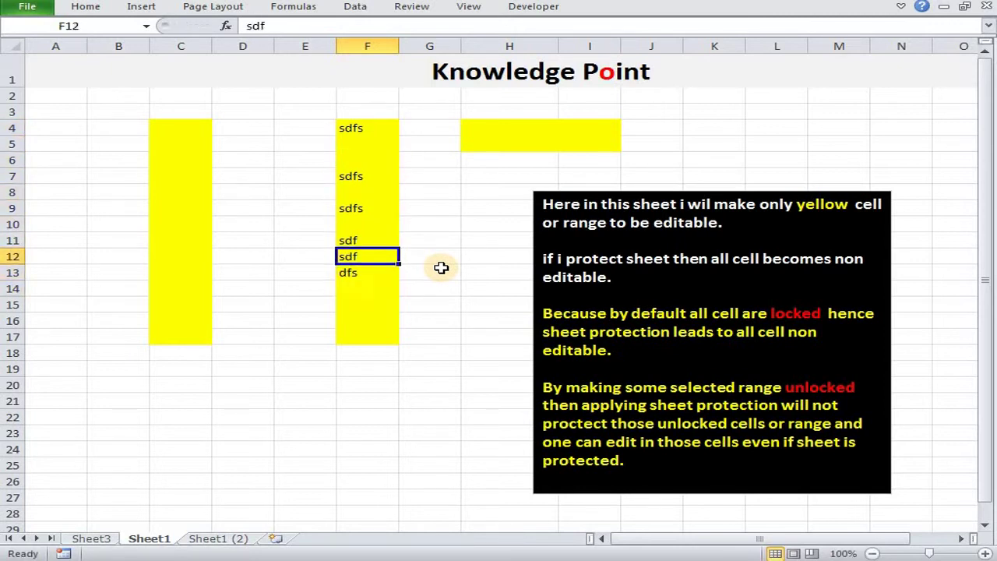
{"action": "key", "text": "Up"}
{"action": "key", "text": "Up"}
{"action": "key", "text": "Up"}
Enter more sample text into yellow cells H5, I4, C14 and F15
{"action": "key", "text": "Up"}
{"action": "key", "text": "Up"}
{"action": "key", "text": "Up"}
{"action": "key", "text": "Right"}
{"action": "key", "text": "Up"}
{"action": "key", "text": "Right"}
{"action": "type", "text": "sdf\ts"}
{"action": "key", "text": "Up"}
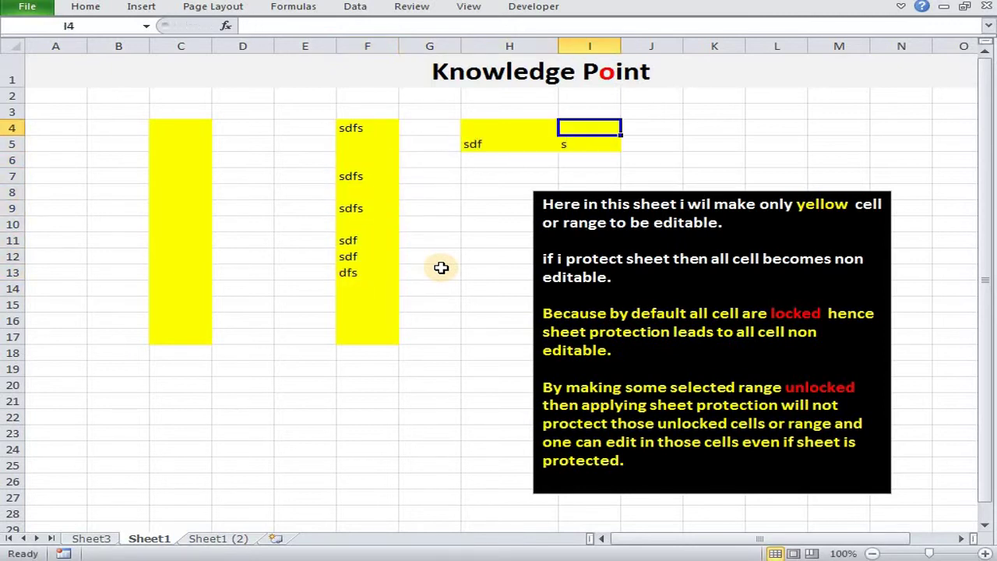
{"action": "type", "text": "sd"}
{"action": "key", "text": "Left"}
{"action": "key", "text": "Left"}
{"action": "key", "text": "Left"}
{"action": "key", "text": "Left"}
{"action": "key", "text": "Left"}
{"action": "key", "text": "Left"}
{"action": "type", "text": "sdf"}
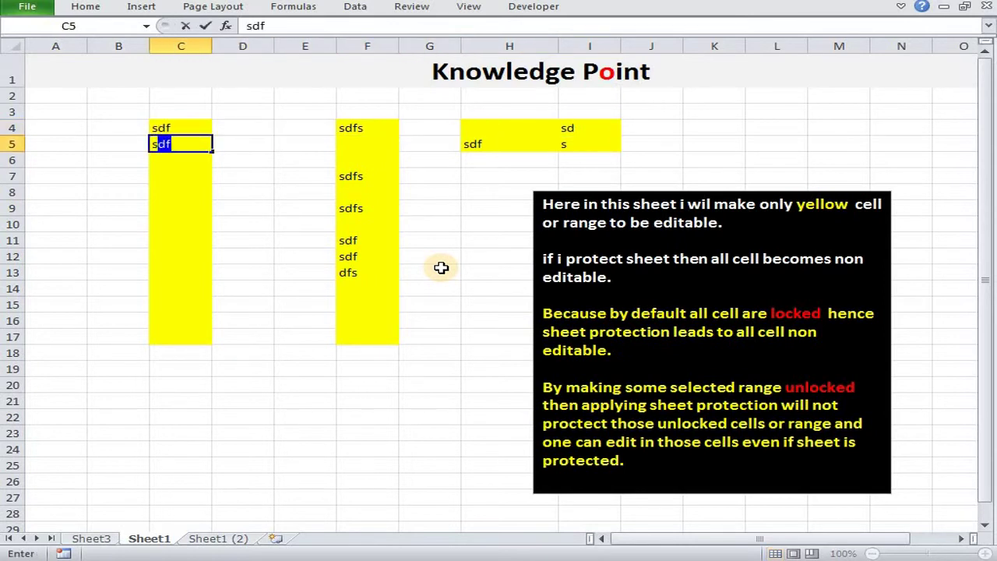
{"action": "type", "text": " sdf df sdf dfs  d   sdf sdf"}
{"action": "key", "text": "Right"}
{"action": "key", "text": "Right"}
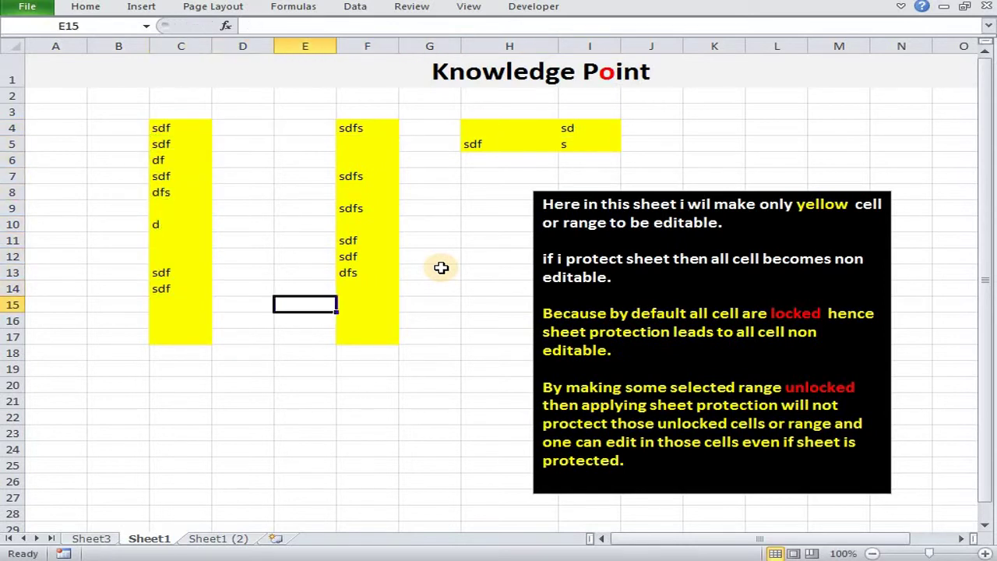
{"action": "key", "text": "Right"}
{"action": "type", "text": "sdf"}
Attempt typing in white cells G16, G7, E7, D13 and D17, each raising the read-only warning
{"action": "key", "text": "Right"}
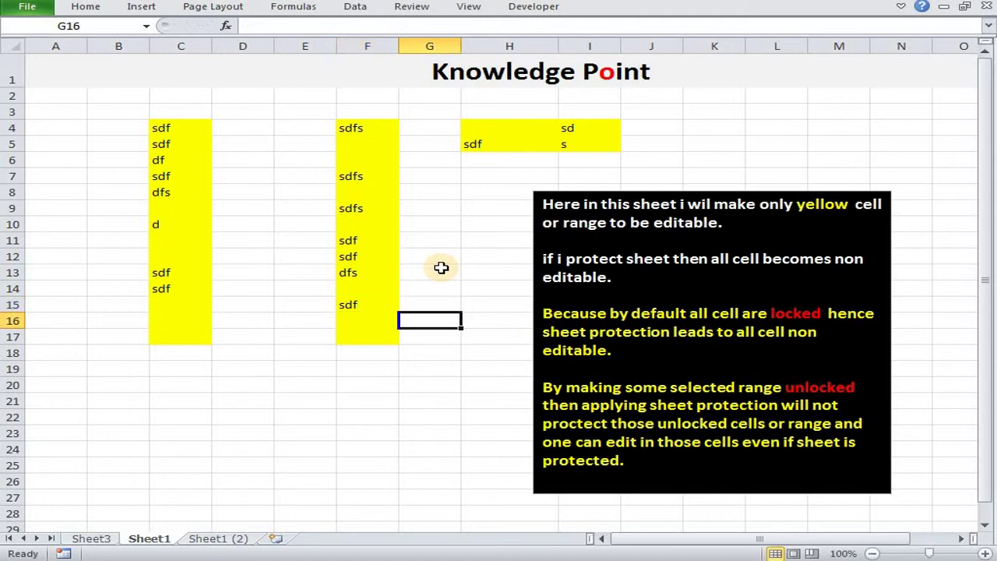
{"action": "type", "text": "s"}
{"action": "key", "text": "Return"}
{"action": "double_click", "coordinate": [433, 179]}
{"action": "key", "text": "Return"}
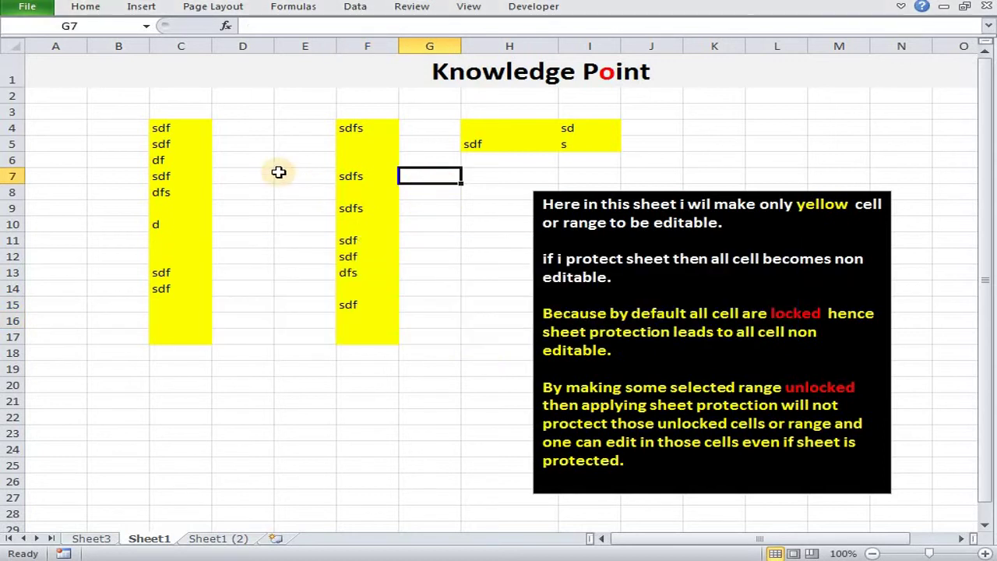
{"action": "double_click", "coordinate": [278, 172]}
{"action": "key", "text": "Return"}
{"action": "type", "text": "s"}
{"action": "key", "text": "Return"}
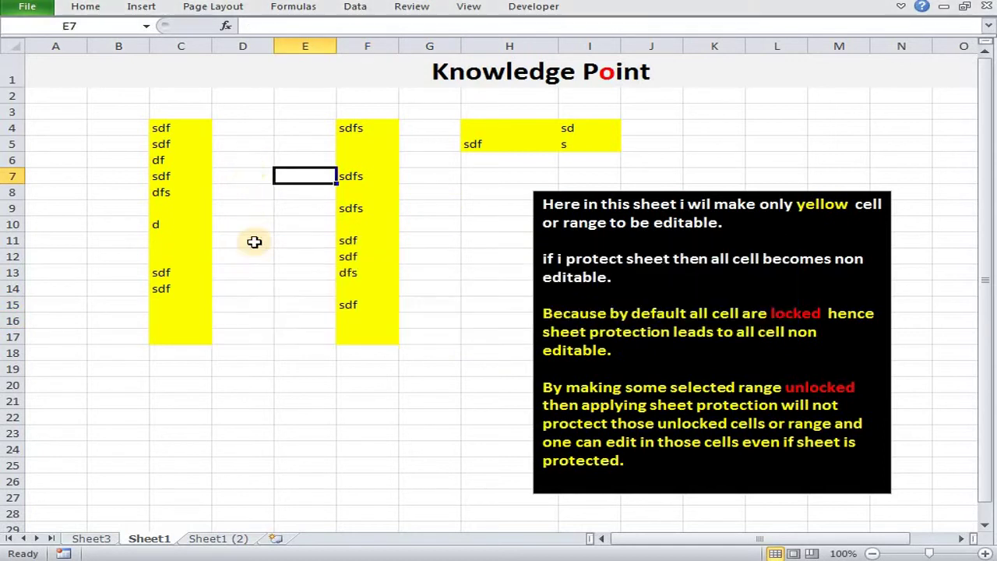
{"action": "left_click", "coordinate": [242, 272]}
{"action": "type", "text": "s"}
{"action": "key", "text": "Return"}
{"action": "left_click", "coordinate": [243, 337]}
Try typing in white cells A9 and G17 and dismiss the read-only warnings
{"action": "type", "text": "s"}
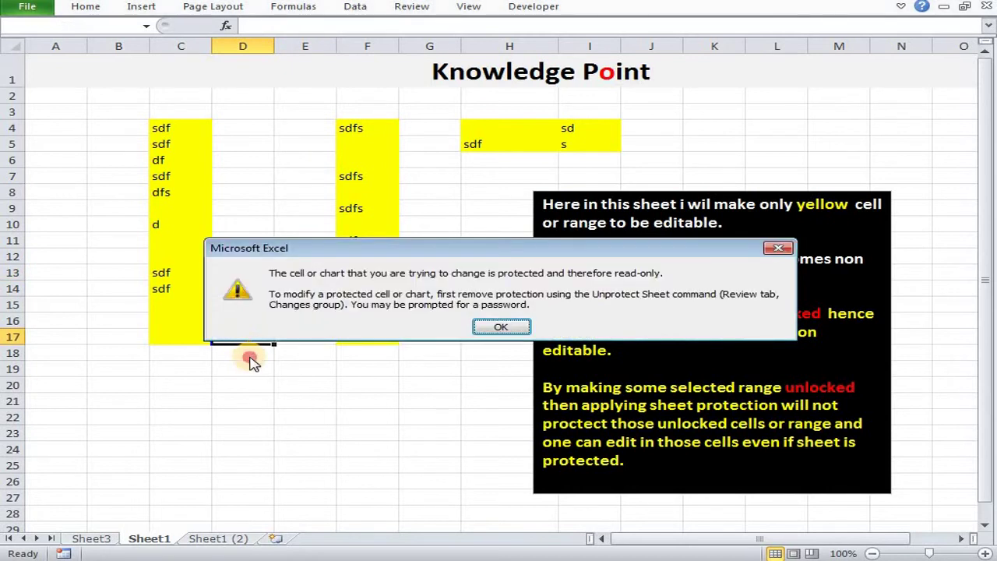
{"action": "key", "text": "Return"}
{"action": "left_click", "coordinate": [78, 208]}
{"action": "type", "text": "s"}
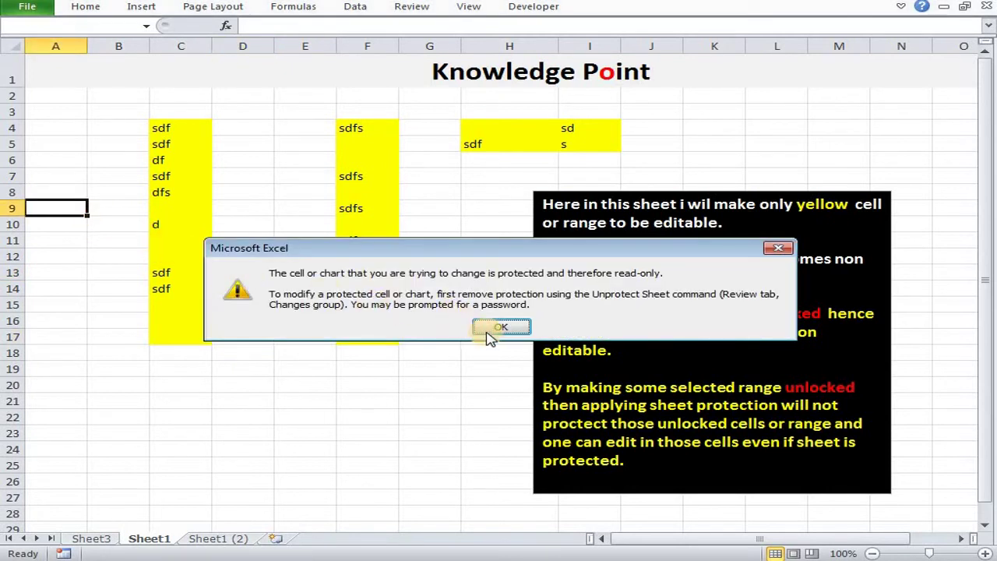
{"action": "left_click", "coordinate": [486, 331]}
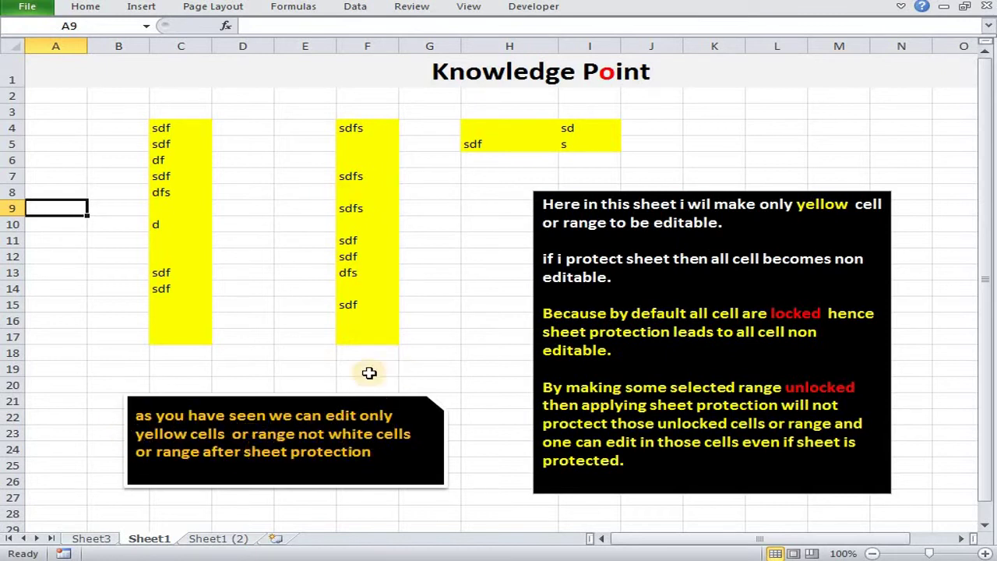
{"action": "double_click", "coordinate": [441, 338]}
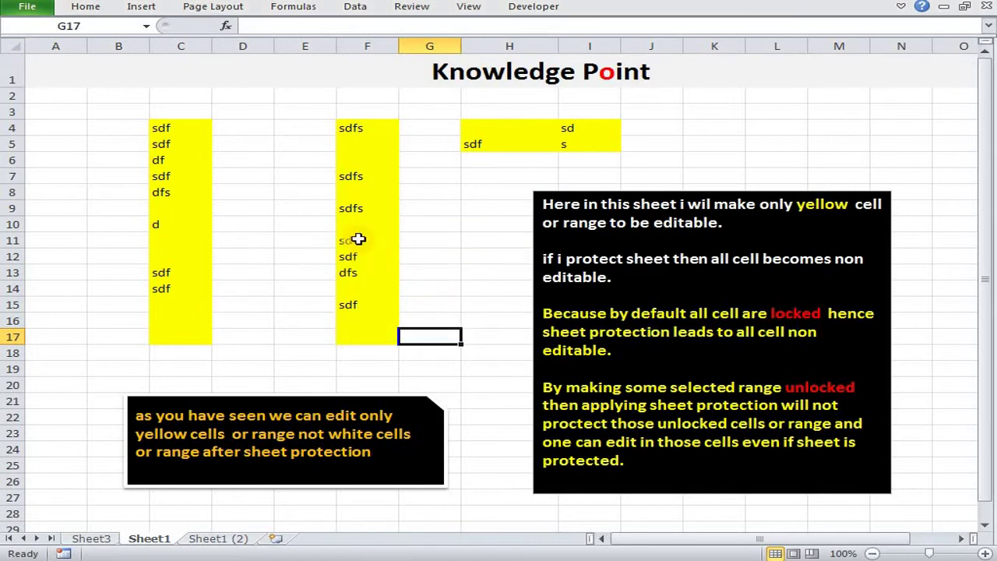
Type 'fgd' in F11 and F9, 'dfgd' in F7 and C10, cancelling the C12 entry
{"action": "left_click", "coordinate": [358, 240]}
{"action": "type", "text": "fgd"}
{"action": "left_click", "coordinate": [360, 208]}
{"action": "type", "text": "fgd"}
{"action": "left_click", "coordinate": [363, 176]}
{"action": "type", "text": "dfgd"}
{"action": "left_click", "coordinate": [195, 224]}
{"action": "type", "text": "dfgd"}
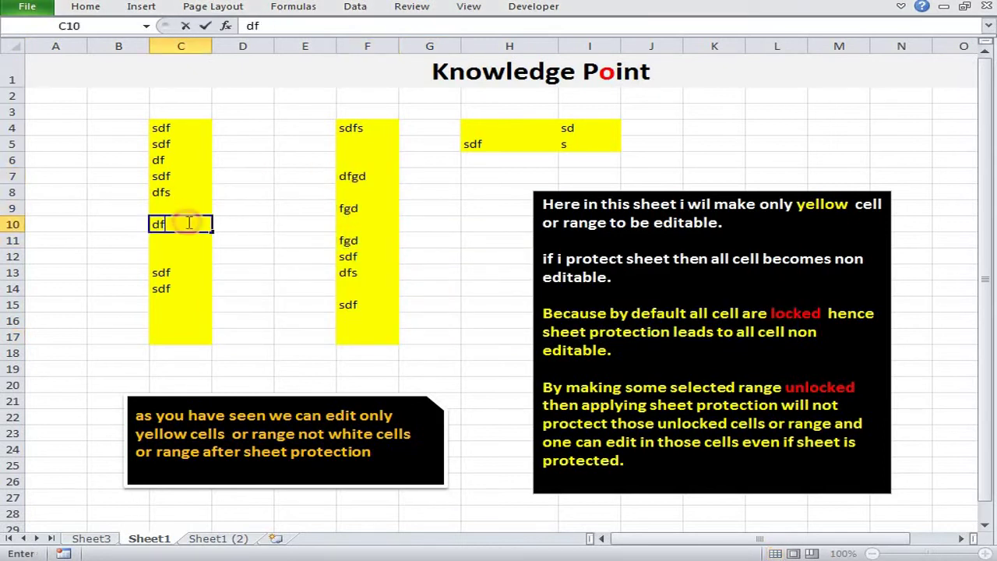
{"action": "left_click", "coordinate": [176, 254]}
{"action": "type", "text": "df"}
{"action": "key", "text": "Escape"}
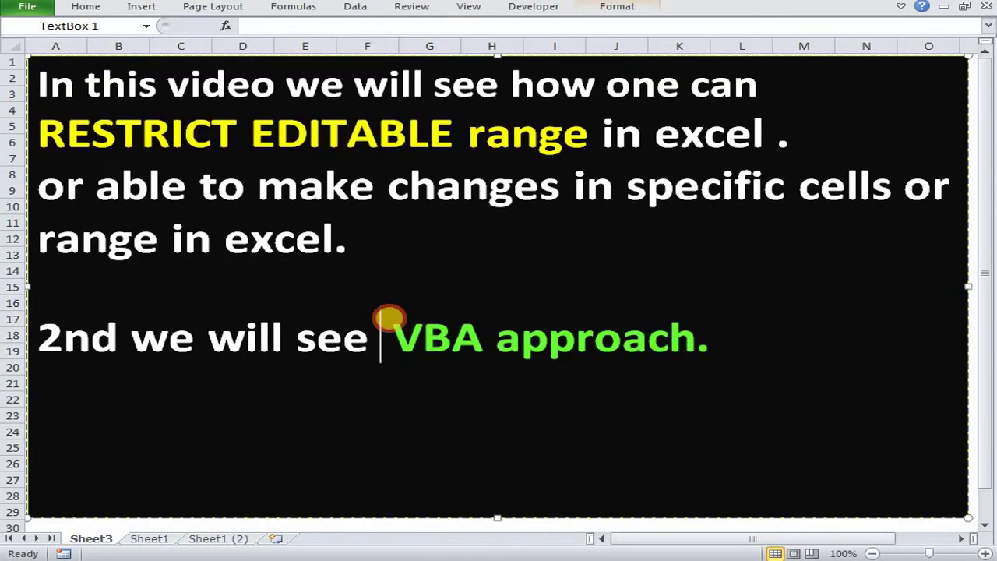
On Sheet1 (2), type test text into yellow F8, F15 and white H16, I20, I6
{"action": "left_click_drag", "start_coordinate": [391, 335], "coordinate": [704, 340]}
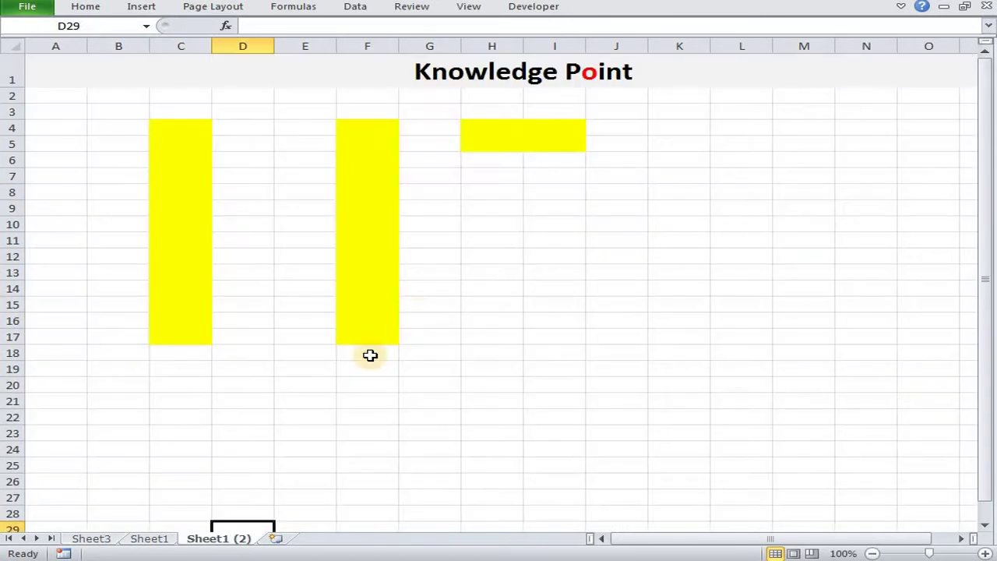
{"action": "left_click", "coordinate": [379, 192]}
{"action": "type", "text": "gfhf"}
{"action": "left_click", "coordinate": [386, 305]}
{"action": "type", "text": "fghf"}
{"action": "left_click", "coordinate": [487, 321]}
{"action": "type", "text": "f"}
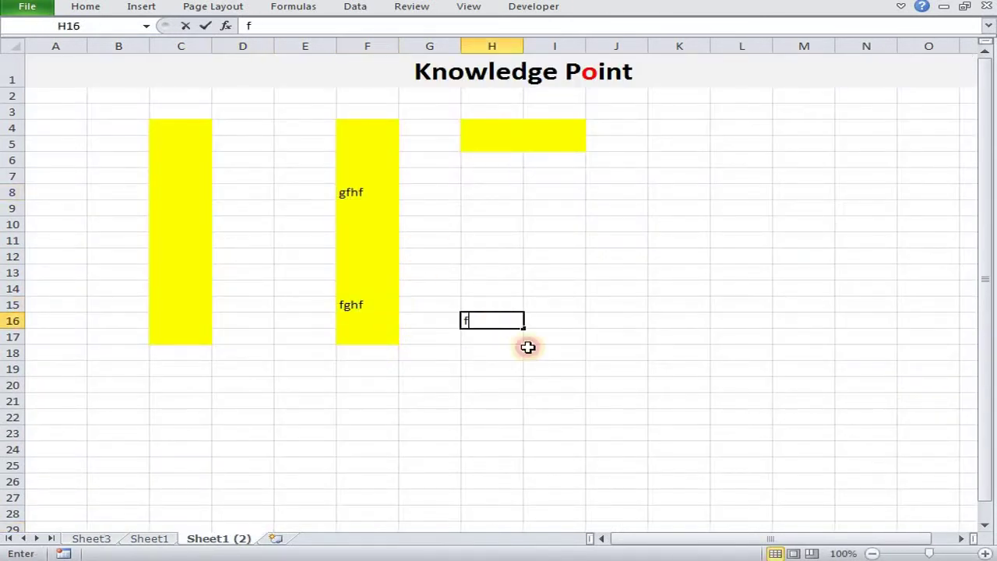
{"action": "type", "text": "gh"}
{"action": "left_click", "coordinate": [555, 385]}
{"action": "type", "text": "ghf"}
{"action": "left_click", "coordinate": [572, 160]}
{"action": "type", "text": "fg"}
{"action": "left_click", "coordinate": [663, 148]}
{"action": "left_click", "coordinate": [658, 251]}
{"action": "type", "text": "fgh"}
{"action": "left_click", "coordinate": [550, 146]}
{"action": "type", "text": "gh"}
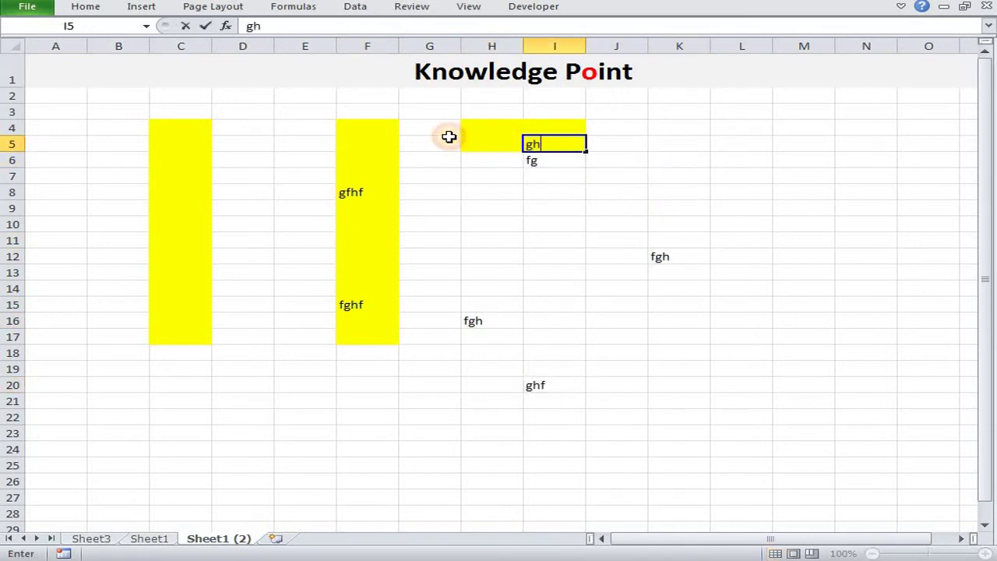
{"action": "type", "text": "f"}
Type text in white G5, B11, C18 and J6 ('as you can see we are able to edit all range'), then delete everything in A2:N21
{"action": "left_click", "coordinate": [447, 142]}
{"action": "type", "text": "ghfgh"}
{"action": "left_click", "coordinate": [305, 237]}
{"action": "type", "text": "ghf"}
{"action": "left_click", "coordinate": [113, 234]}
{"action": "type", "text": "hfghf"}
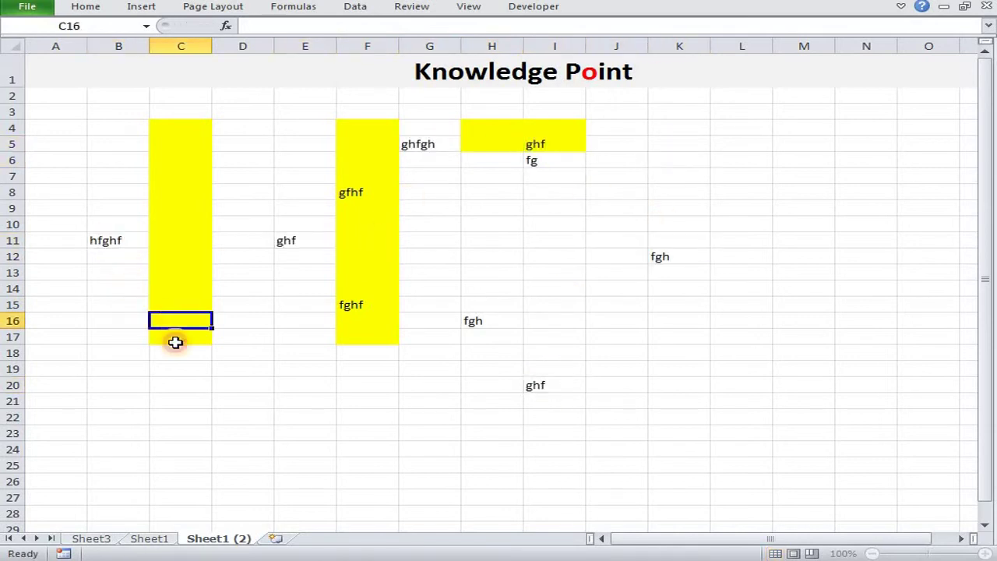
{"action": "left_click", "coordinate": [176, 354]}
{"action": "type", "text": "gf"}
{"action": "left_click", "coordinate": [209, 418]}
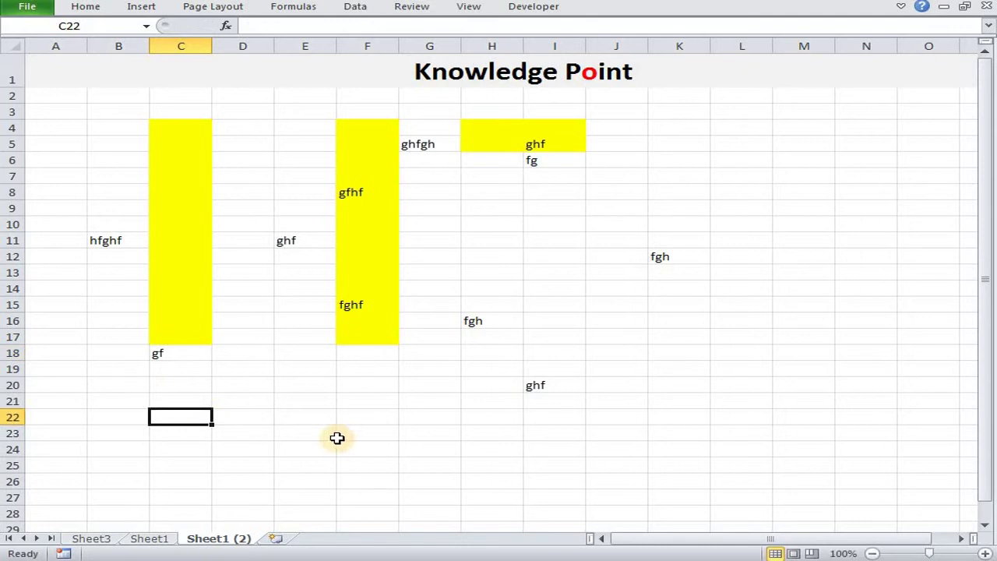
{"action": "left_click", "coordinate": [611, 160]}
{"action": "type", "text": "as you can see we are able to edit all range"}
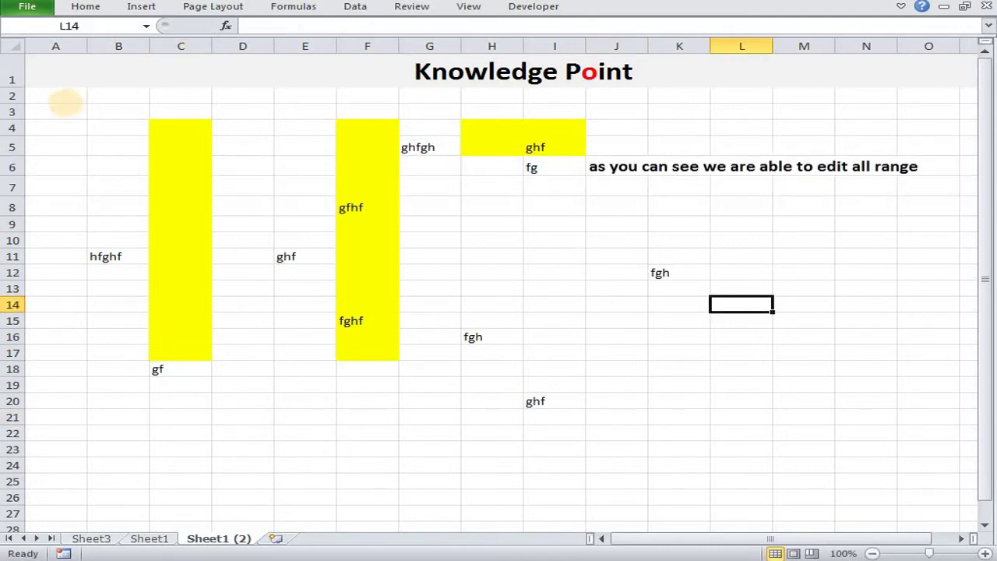
{"action": "left_click_drag", "start_coordinate": [62, 98], "coordinate": [827, 418]}
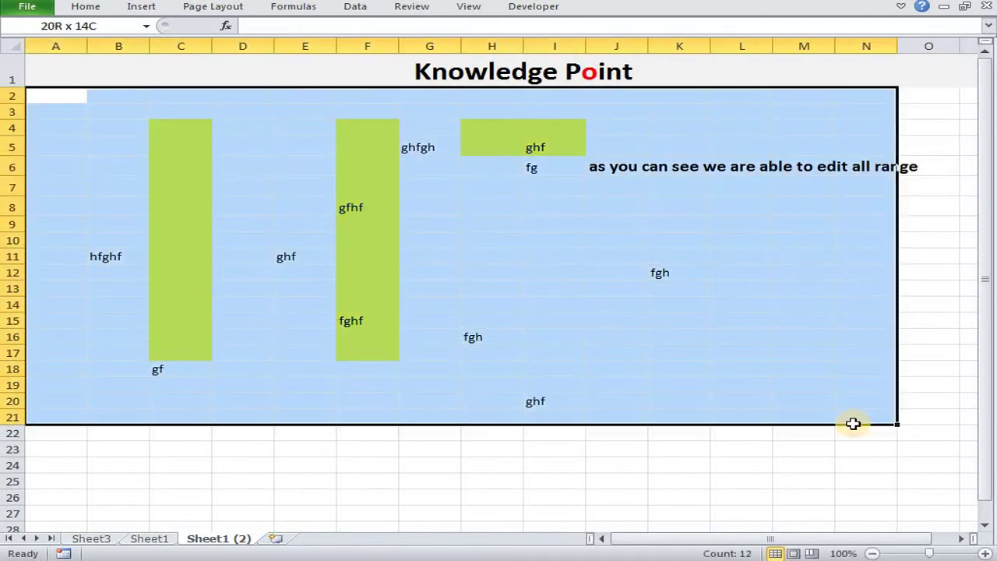
{"action": "key", "text": "Delete"}
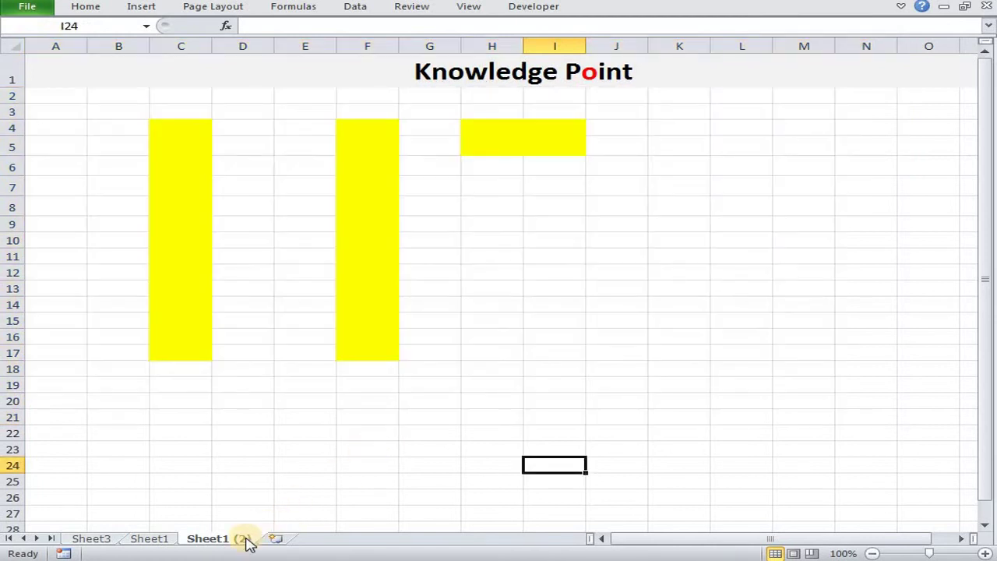
Open the code for Sheet1 (2) and highlight two lines of the macro
{"action": "right_click", "coordinate": [246, 540]}
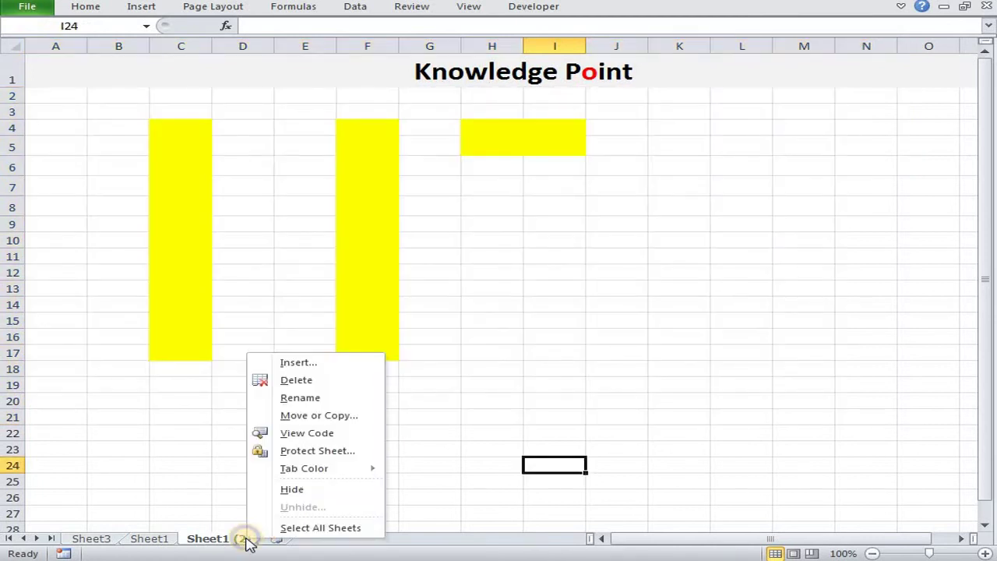
{"action": "left_click", "coordinate": [299, 433]}
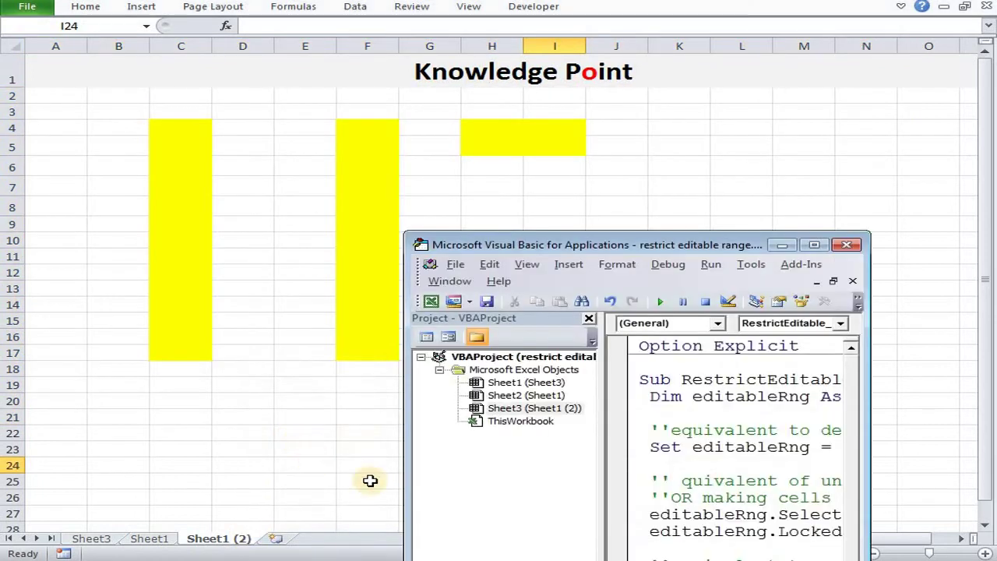
{"action": "left_click", "coordinate": [506, 408]}
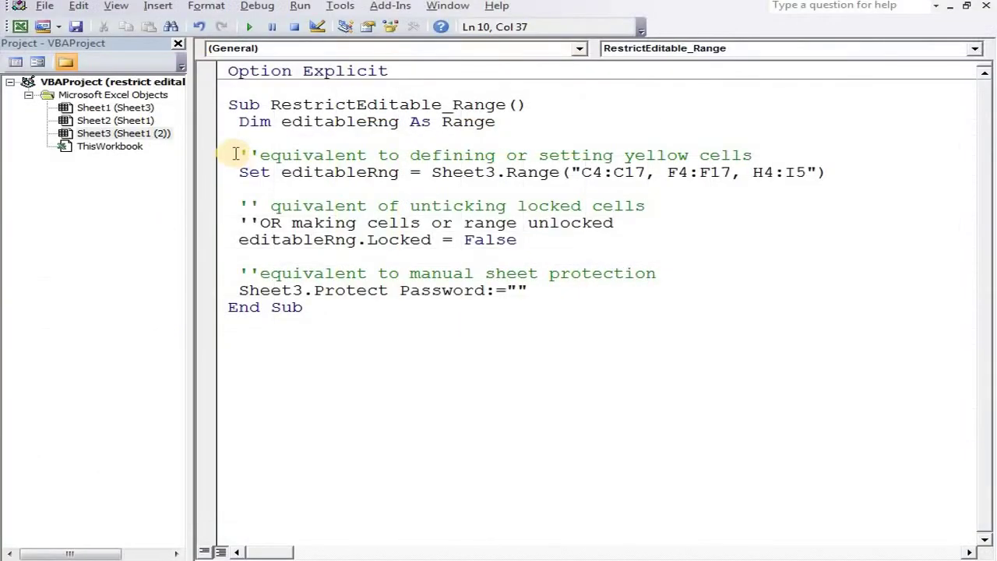
{"action": "left_click_drag", "start_coordinate": [238, 156], "coordinate": [837, 178]}
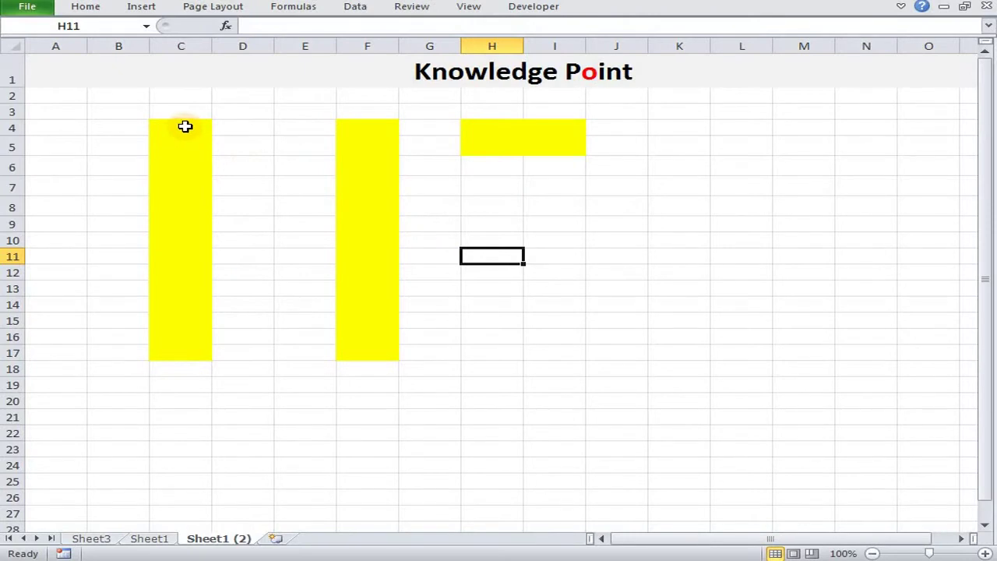
Select the yellow ranges C4:C17, F4:F17 and H4:I5 on the worksheet
{"action": "left_click_drag", "start_coordinate": [185, 126], "coordinate": [182, 354]}
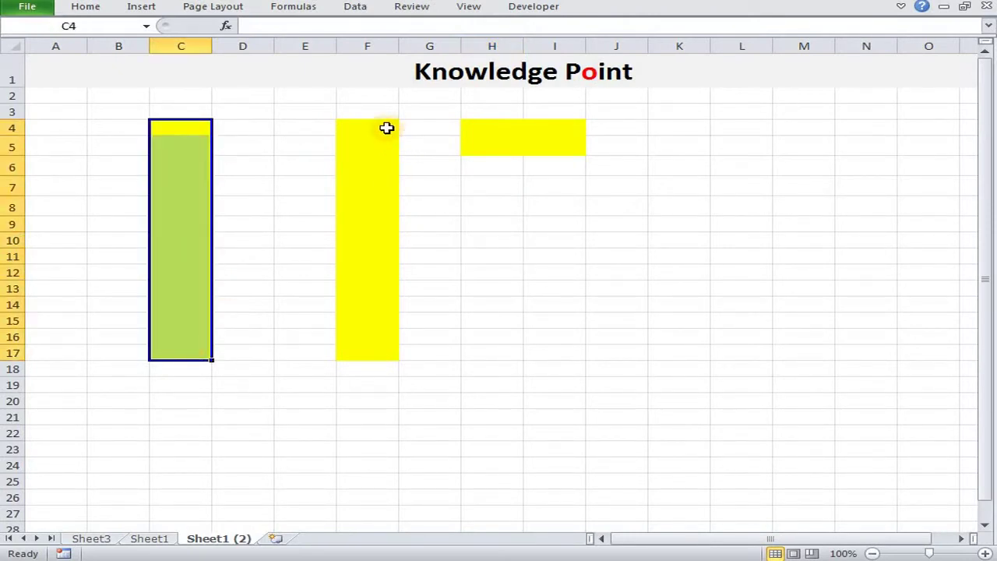
{"action": "left_click_drag", "start_coordinate": [387, 128], "coordinate": [371, 338]}
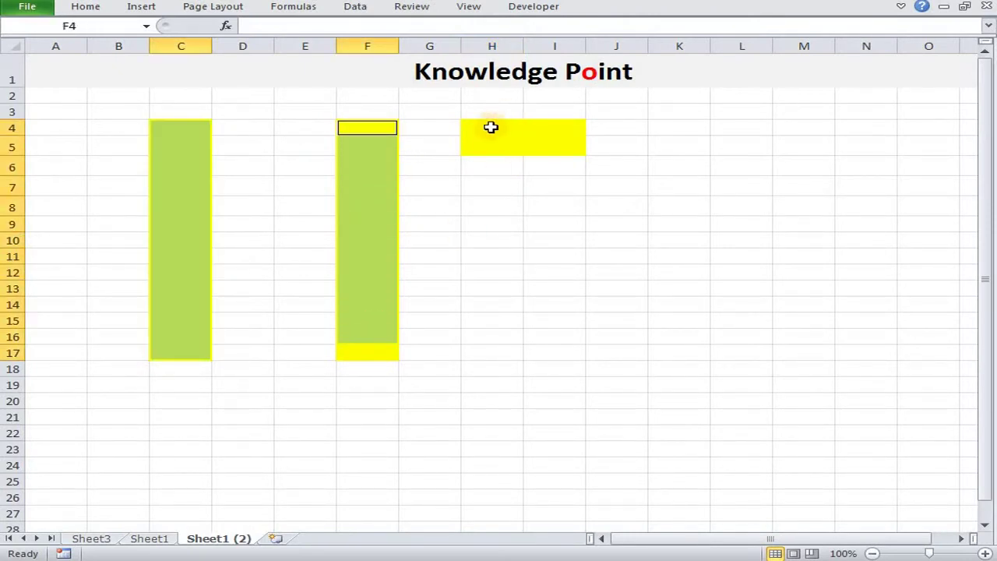
{"action": "left_click", "coordinate": [349, 347]}
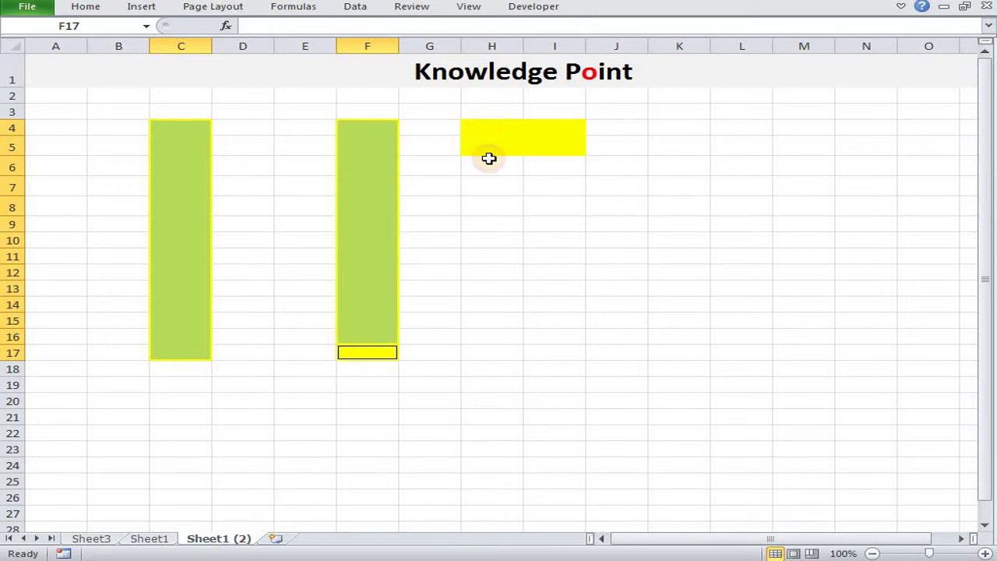
{"action": "mouse_move", "coordinate": [489, 115]}
{"action": "left_mouse_down"}
{"action": "mouse_move", "coordinate": [512, 135]}
{"action": "mouse_move", "coordinate": [549, 140]}
{"action": "left_mouse_up"}
In the VBA editor, highlight the macro lines that unlock the yellow ranges
{"action": "key", "text": "alt+Tab"}
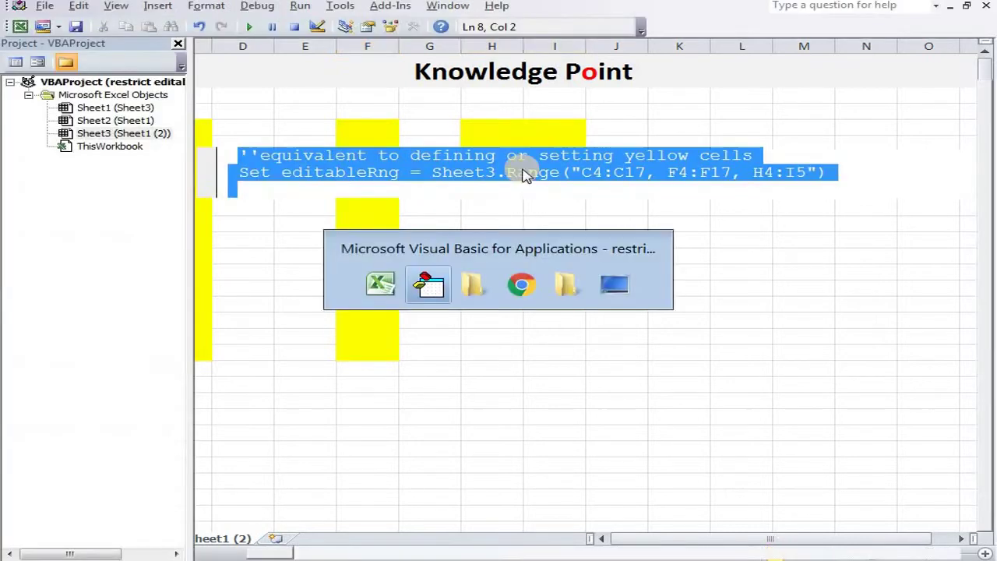
{"action": "left_click", "coordinate": [395, 205]}
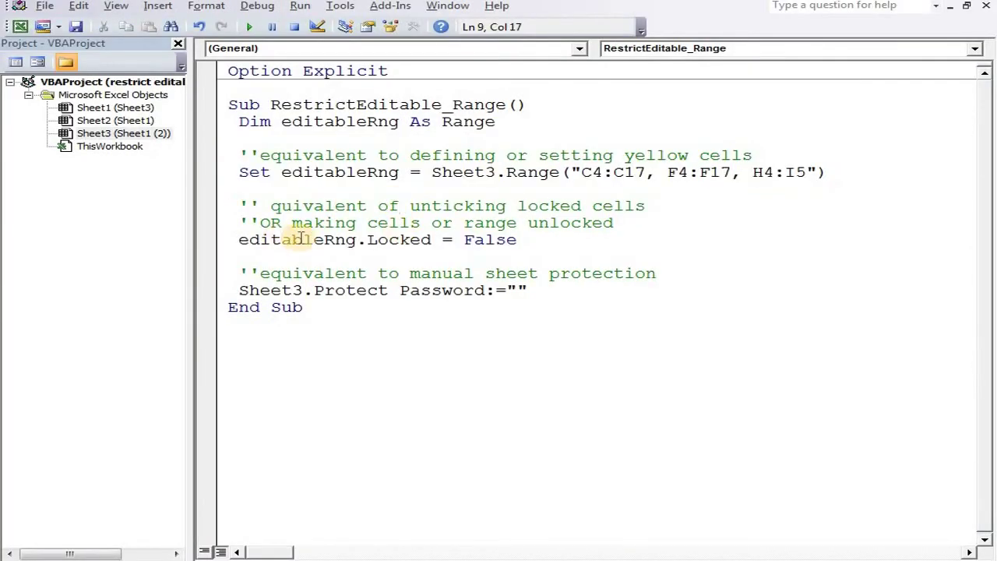
{"action": "left_click_drag", "start_coordinate": [518, 239], "coordinate": [239, 222]}
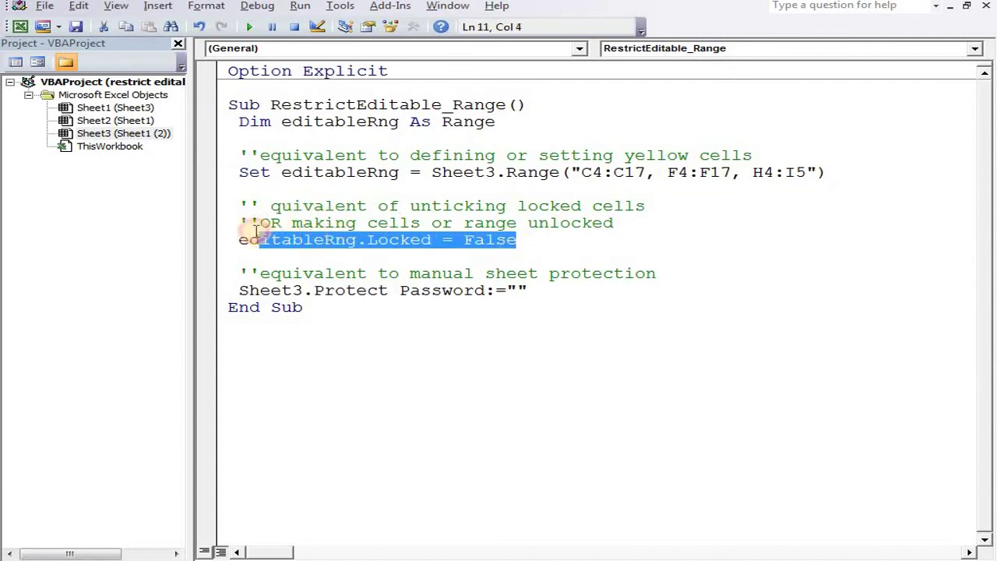
Compare with the Locked option in H4:I5's Format Cells Protection settings, closing without applying
{"action": "key", "text": "alt+Tab"}
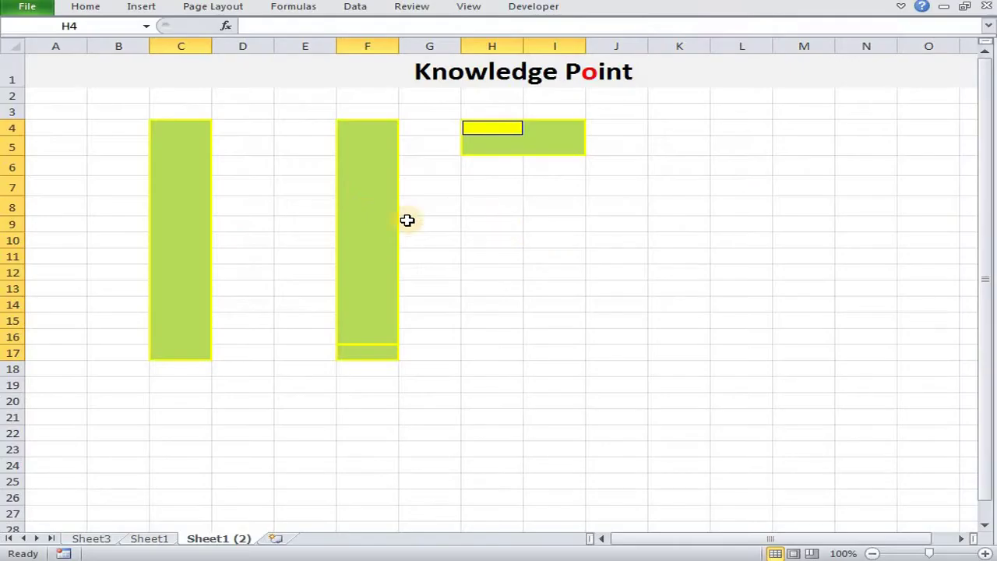
{"action": "right_click", "coordinate": [366, 188]}
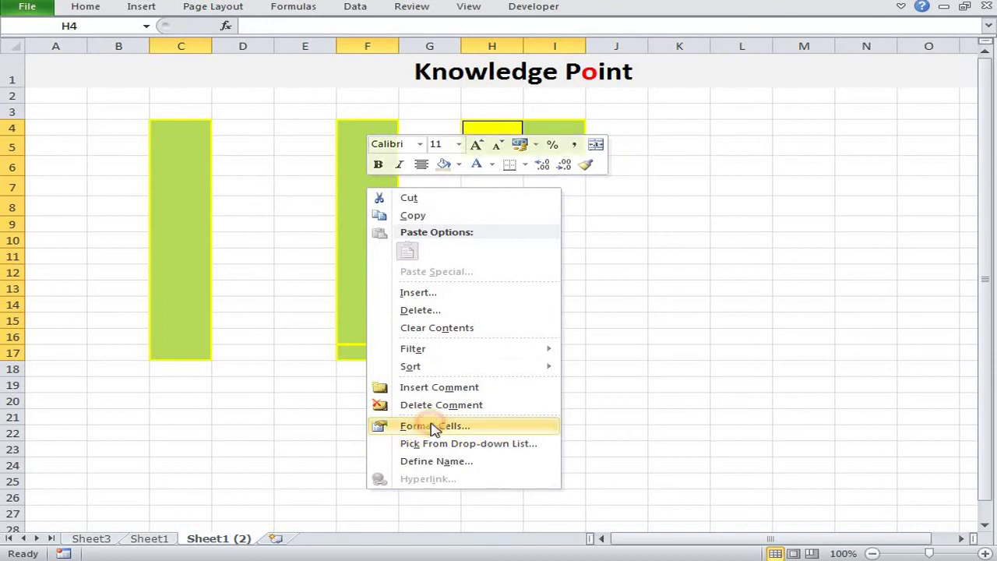
{"action": "left_click", "coordinate": [405, 426]}
{"action": "left_click", "coordinate": [204, 248]}
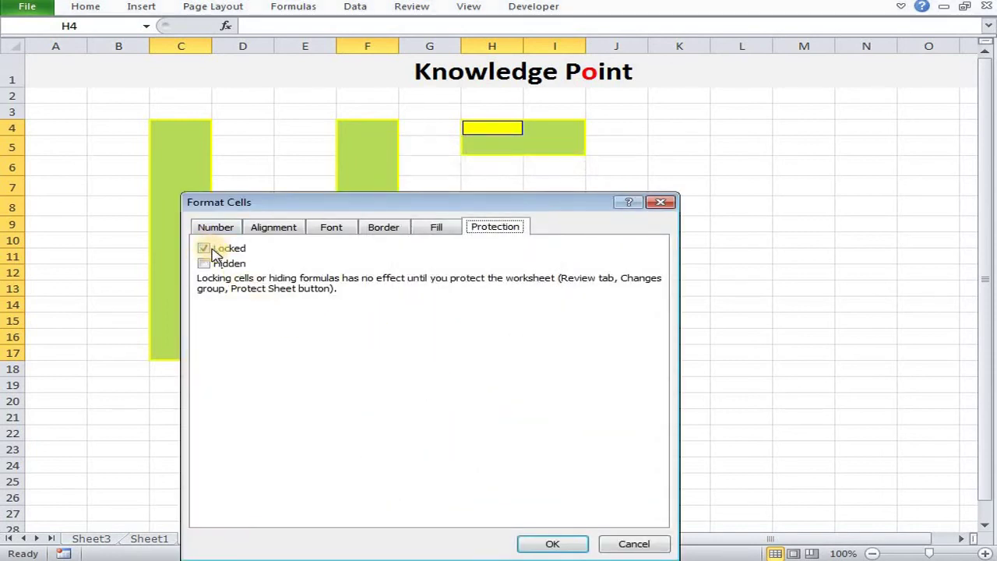
{"action": "left_click", "coordinate": [663, 202]}
Highlight the macro's sheet-protection lines and bring up Excel's Review protection commands
{"action": "left_click", "coordinate": [381, 145]}
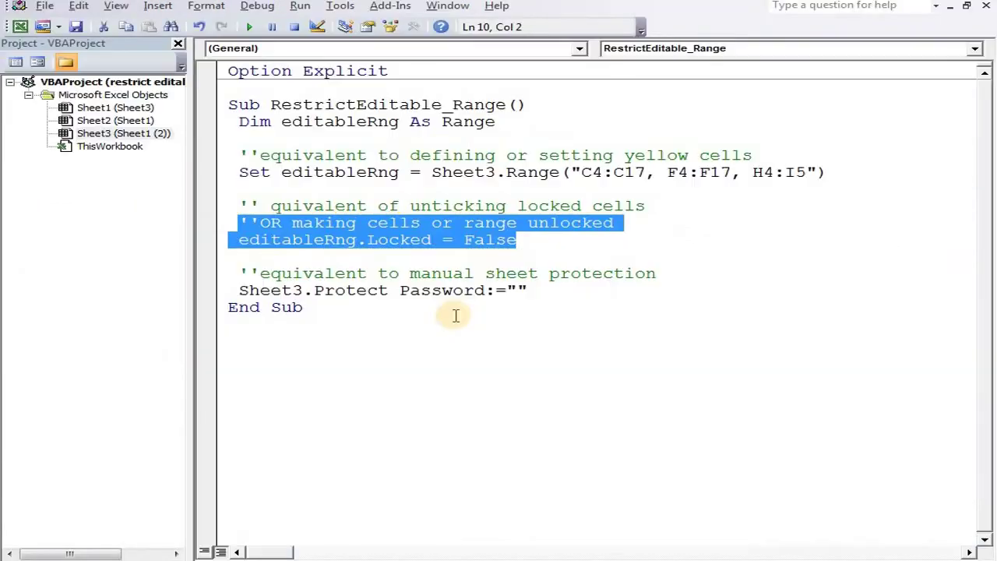
{"action": "left_click_drag", "start_coordinate": [555, 290], "coordinate": [243, 274]}
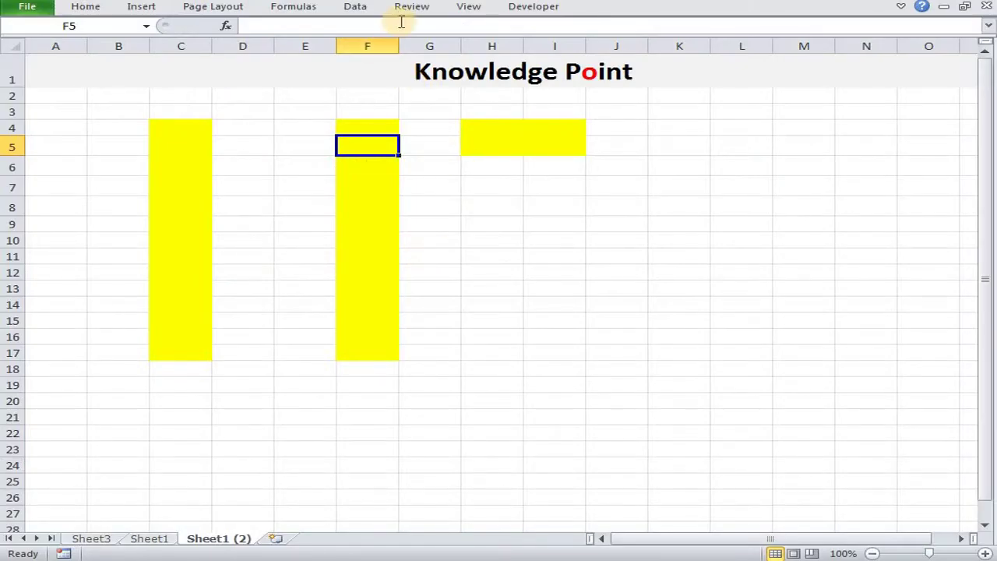
{"action": "left_click", "coordinate": [409, 8]}
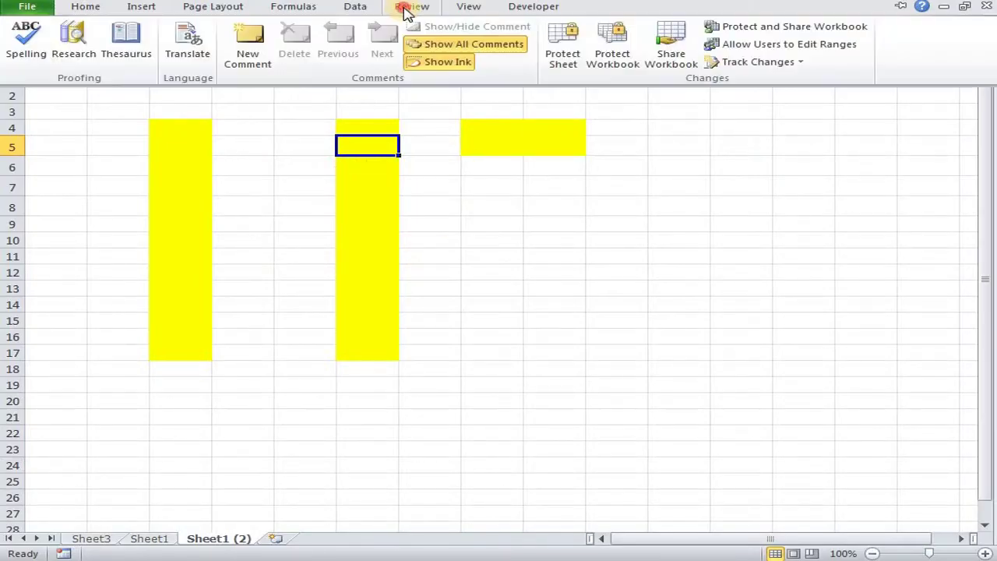
Check the Protect Sheet settings, then run the macro and return to the worksheet
{"action": "left_click", "coordinate": [562, 50]}
{"action": "key", "text": "Escape"}
{"action": "key", "text": "alt+F11"}
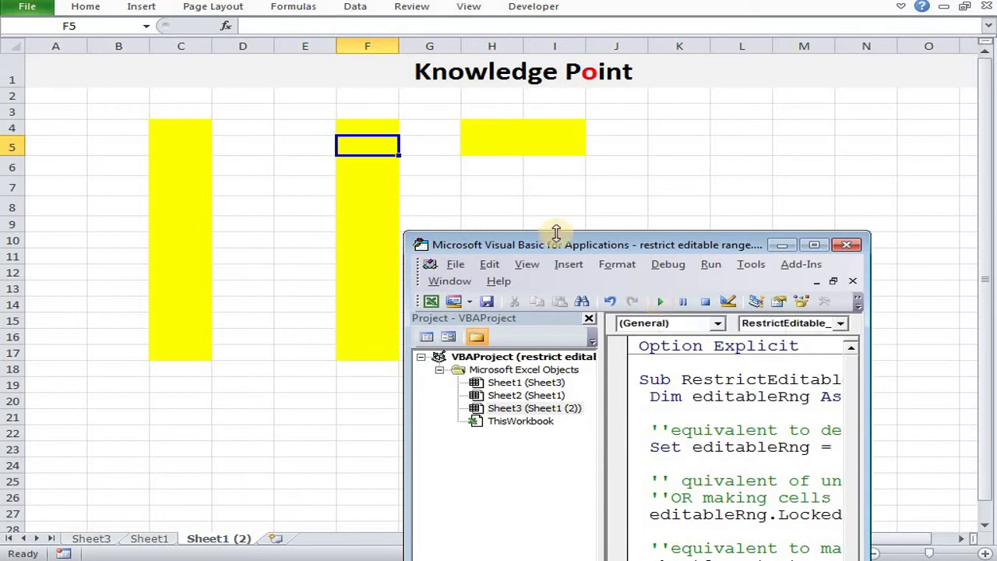
{"action": "left_click", "coordinate": [381, 173]}
Enter test text in yellow cells F6, F13, F16, C10, C14 and H5
{"action": "left_click", "coordinate": [379, 167]}
{"action": "type", "text": "sdfs"}
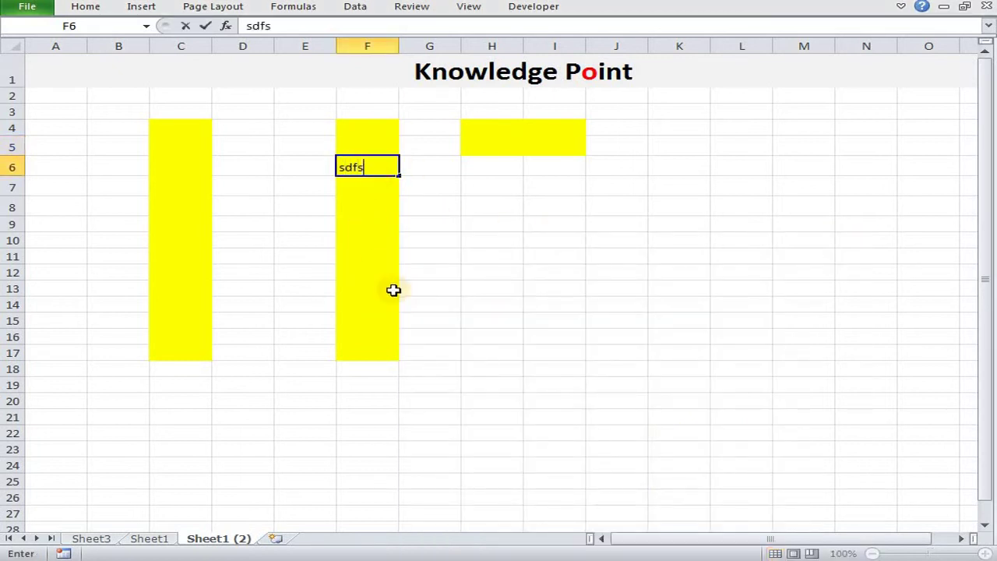
{"action": "left_click", "coordinate": [394, 289]}
{"action": "type", "text": "dfs"}
{"action": "left_click", "coordinate": [380, 334]}
{"action": "type", "text": "d"}
{"action": "left_click", "coordinate": [176, 243]}
{"action": "type", "text": "dfs"}
{"action": "left_click", "coordinate": [180, 304]}
{"action": "type", "text": "sdfs"}
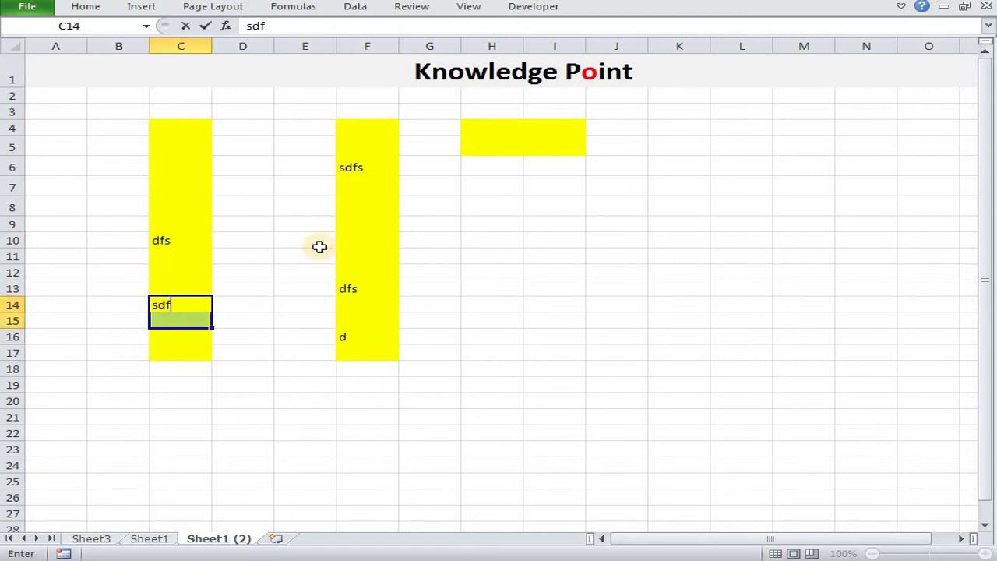
{"action": "left_click", "coordinate": [491, 141]}
{"action": "type", "text": "dfs"}
Try editing non-yellow cells I8 and H17, dismissing each read-only warning
{"action": "left_click", "coordinate": [546, 214]}
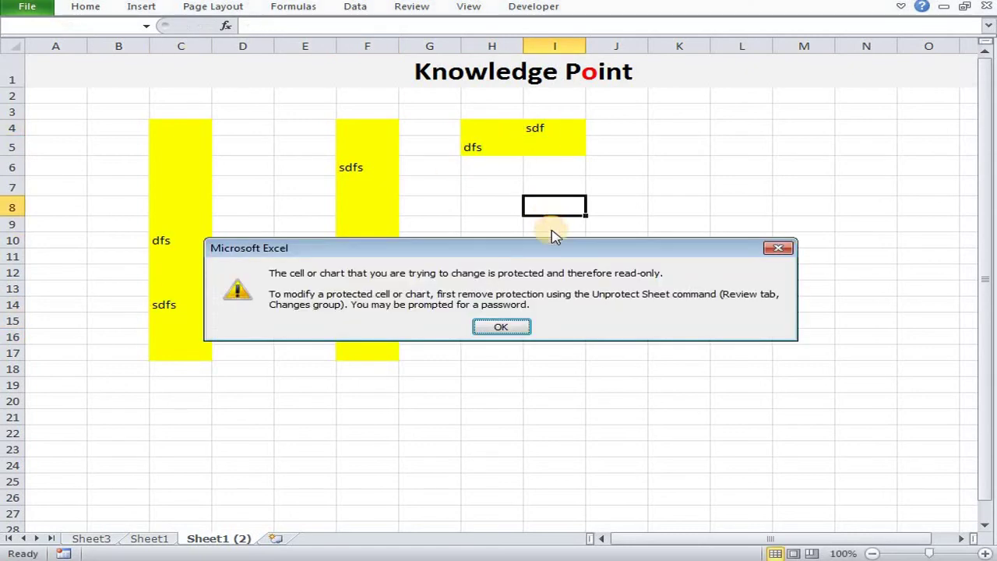
{"action": "left_click", "coordinate": [503, 326]}
{"action": "left_click", "coordinate": [475, 352]}
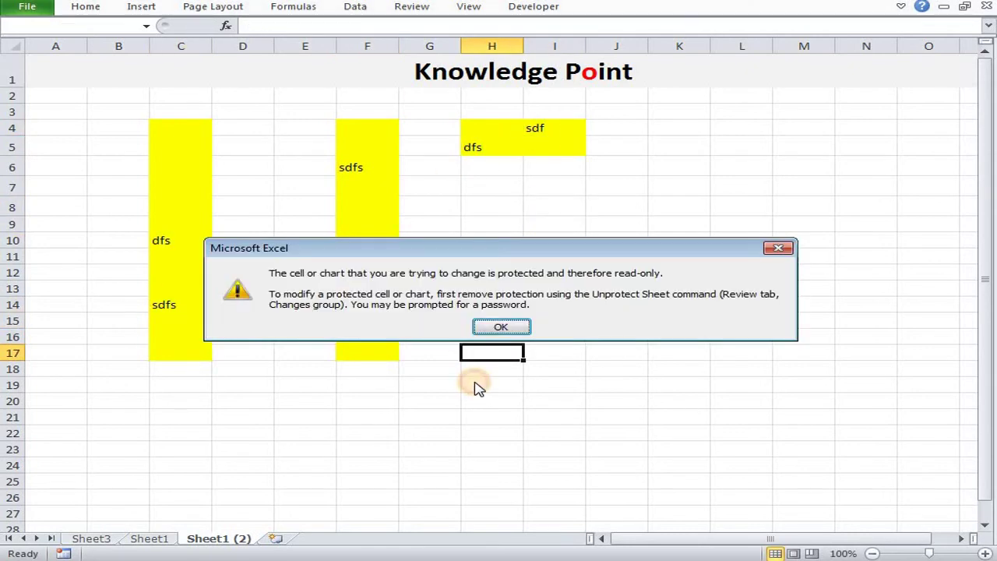
{"action": "left_click", "coordinate": [487, 327]}
{"action": "mouse_move", "coordinate": [363, 132]}
{"action": "left_mouse_down"}
{"action": "mouse_move", "coordinate": [376, 304]}
{"action": "mouse_move", "coordinate": [369, 352]}
{"action": "left_mouse_up"}
{"action": "right_click", "coordinate": [369, 273]}
{"action": "mouse_move", "coordinate": [441, 450]}
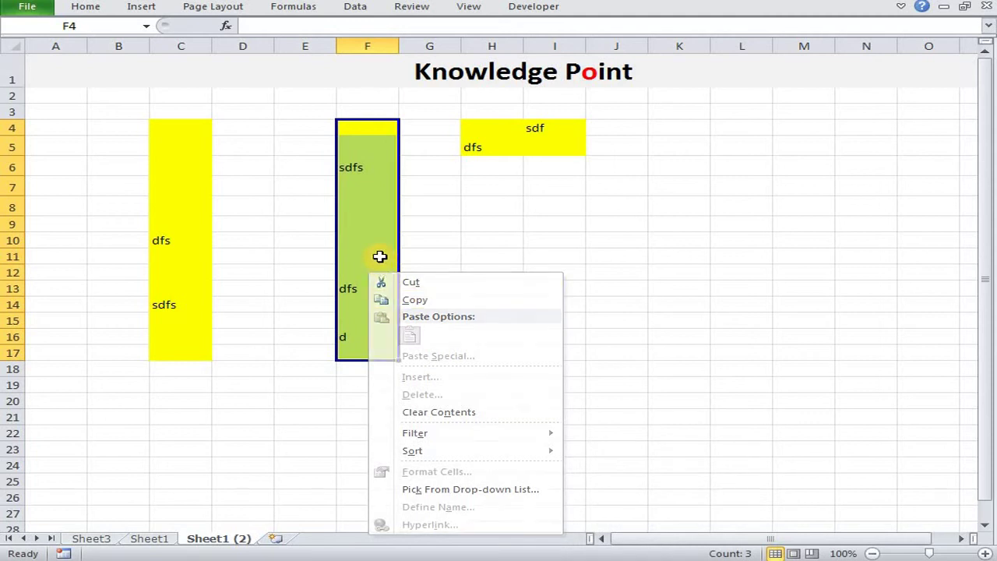
{"action": "key", "text": "Escape"}
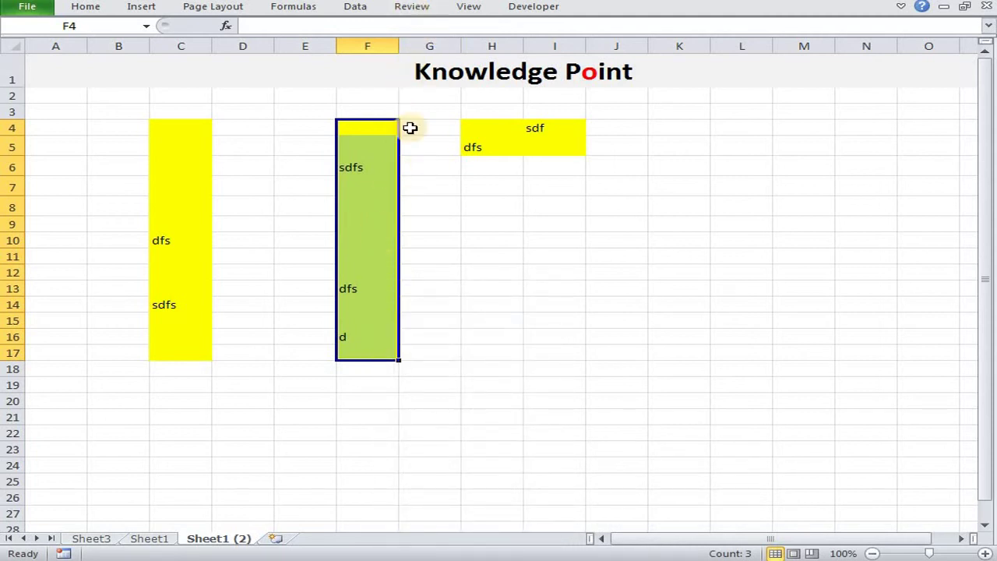
{"action": "key", "text": "alt+F11"}
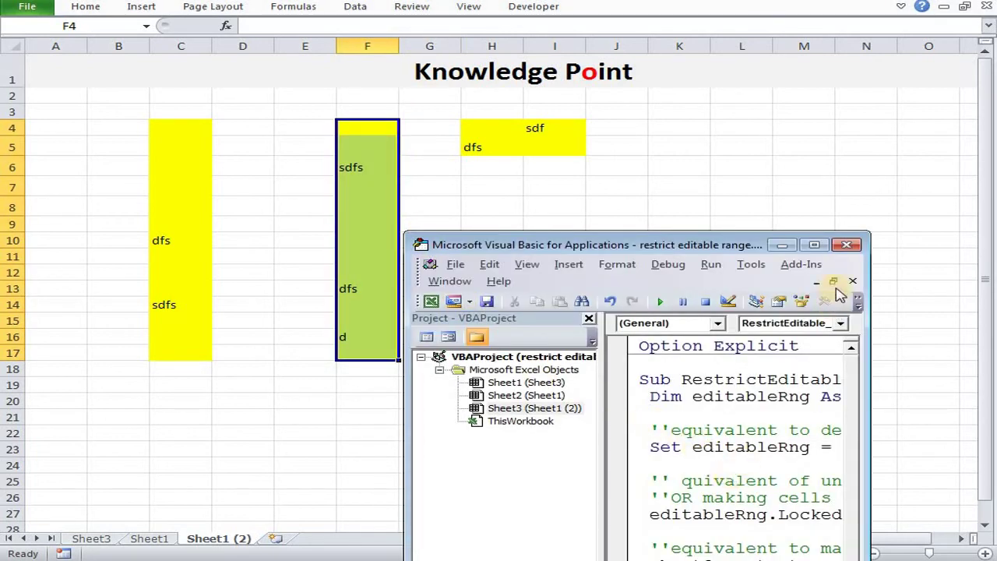
{"action": "left_click_drag", "start_coordinate": [664, 243], "coordinate": [538, 184]}
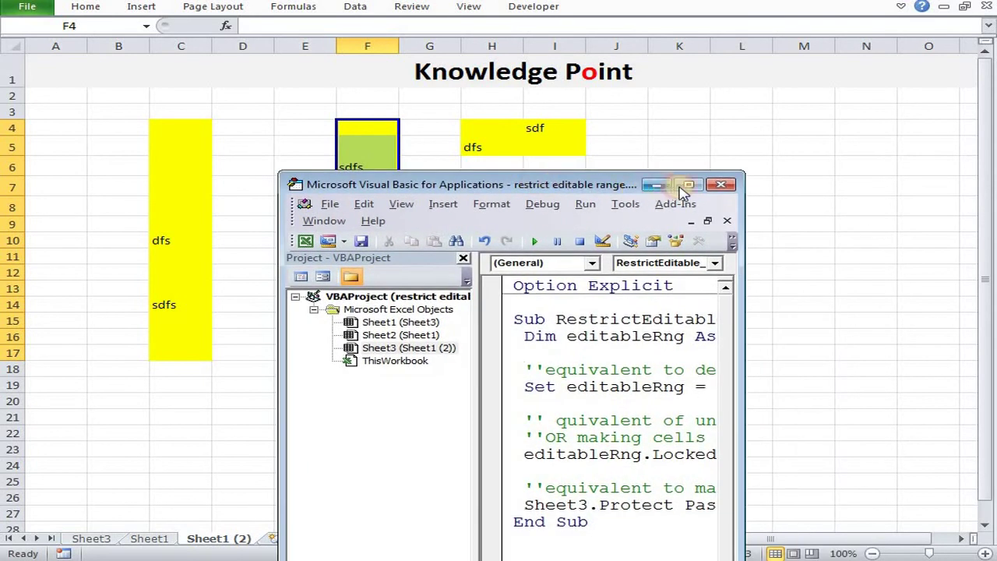
{"action": "left_click", "coordinate": [689, 185]}
{"action": "left_click_drag", "start_coordinate": [546, 307], "coordinate": [278, 262]}
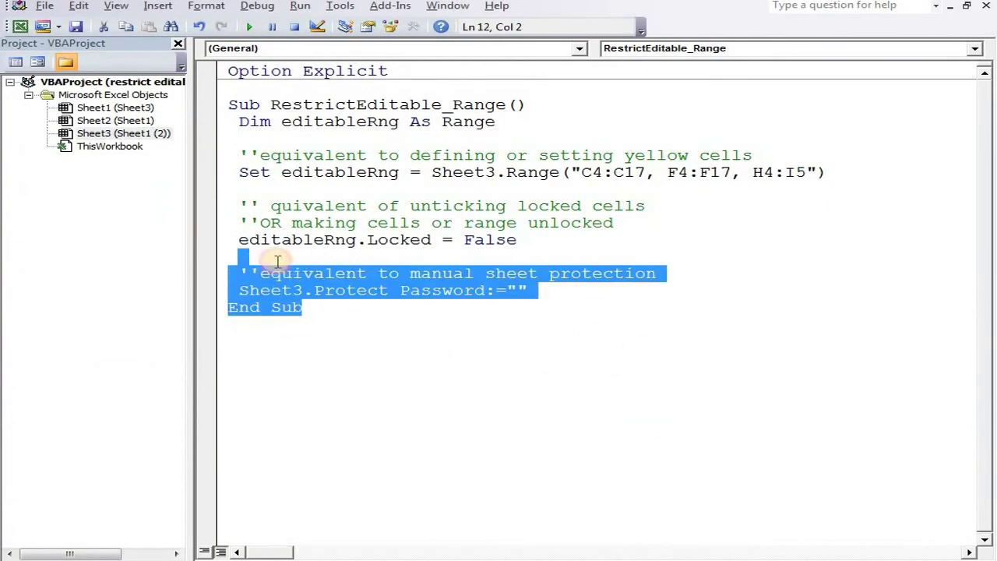
{"action": "left_click", "coordinate": [570, 307]}
{"action": "left_click_drag", "start_coordinate": [569, 296], "coordinate": [257, 264]}
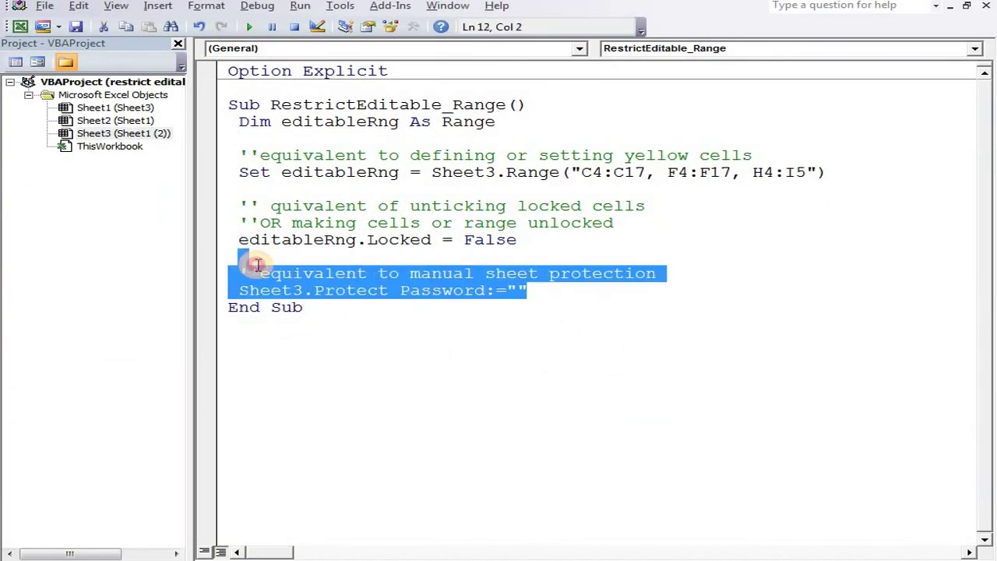
{"action": "key", "text": "alt+F11"}
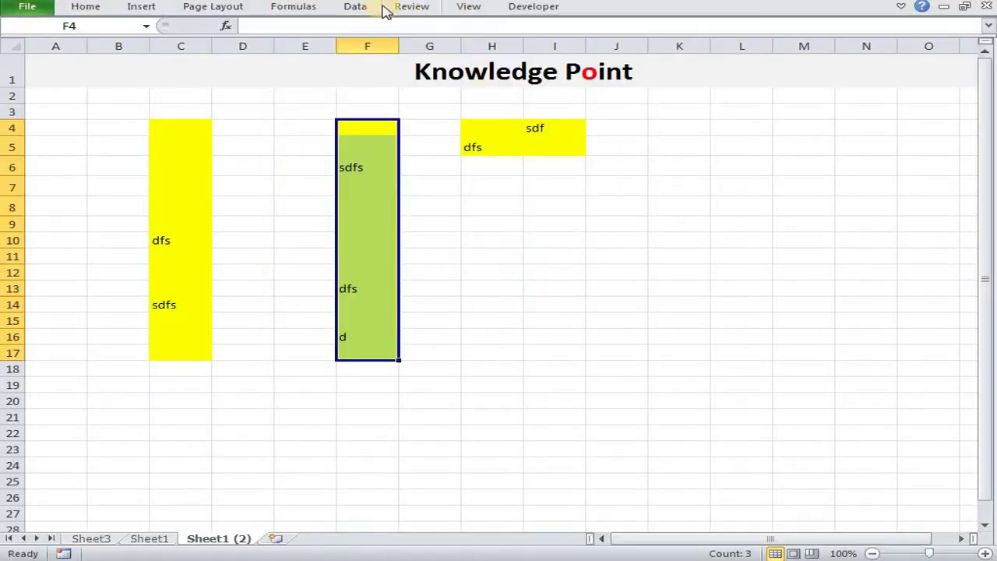
Unprotect the sheet and check that F4:F17 is unlocked in Format Cells Protection
{"action": "left_click", "coordinate": [411, 14]}
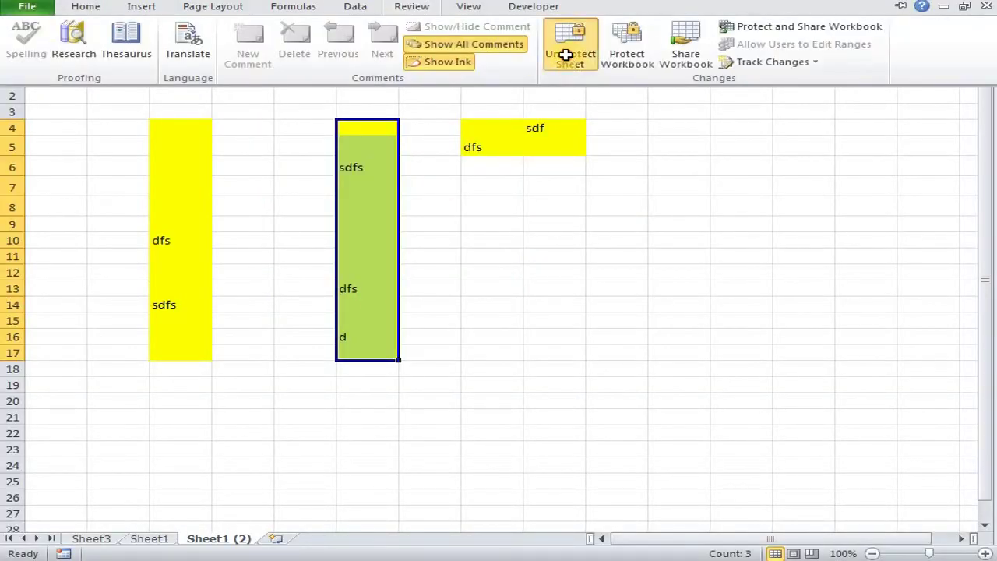
{"action": "left_click", "coordinate": [567, 54]}
{"action": "right_click", "coordinate": [379, 143]}
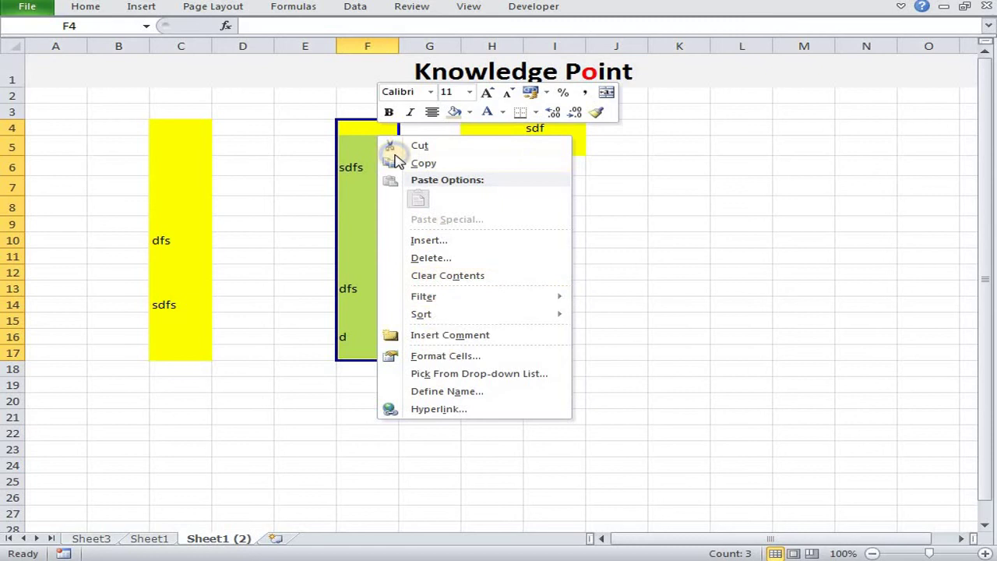
{"action": "left_click", "coordinate": [438, 354]}
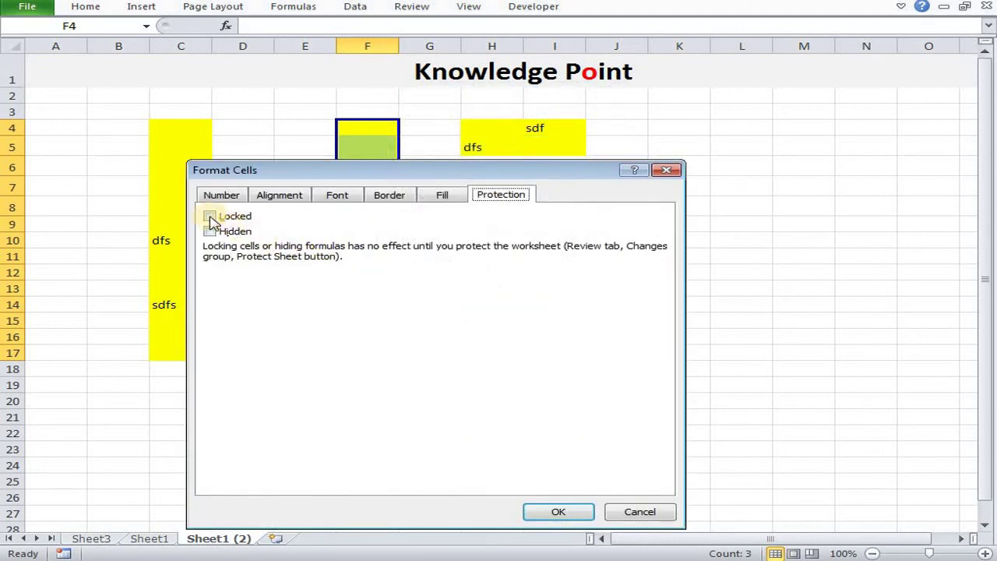
{"action": "left_click", "coordinate": [667, 170]}
Confirm that the plain cells K5:M17 are still Locked, then click away to H11
{"action": "left_click", "coordinate": [679, 146]}
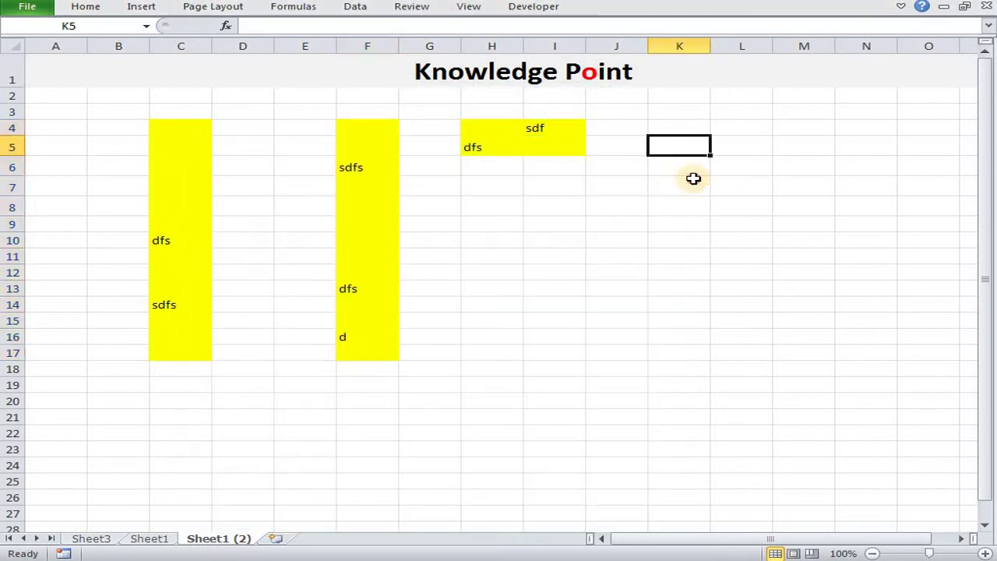
{"action": "left_click_drag", "start_coordinate": [679, 147], "coordinate": [818, 343]}
{"action": "right_click", "coordinate": [748, 209]}
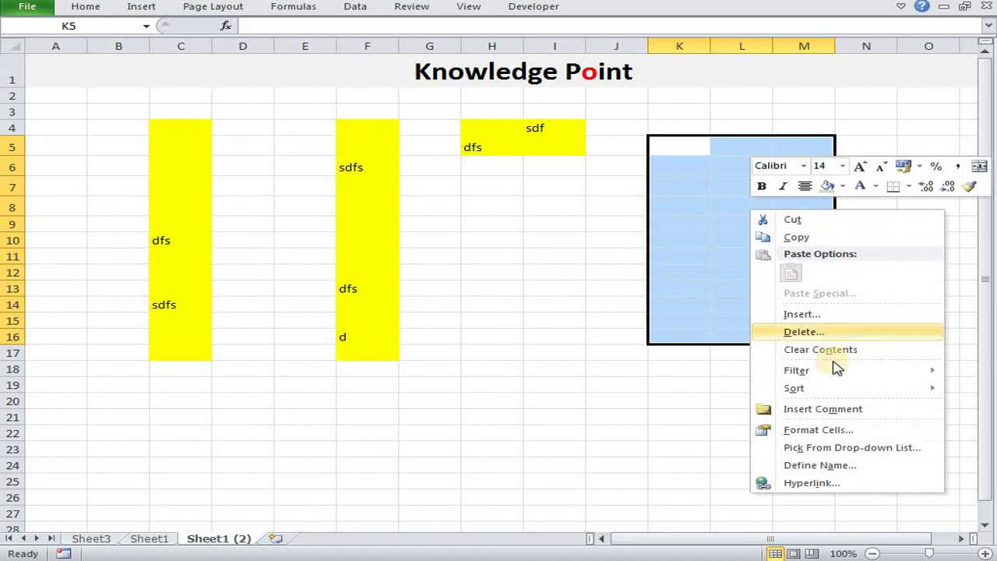
{"action": "left_click", "coordinate": [832, 430]}
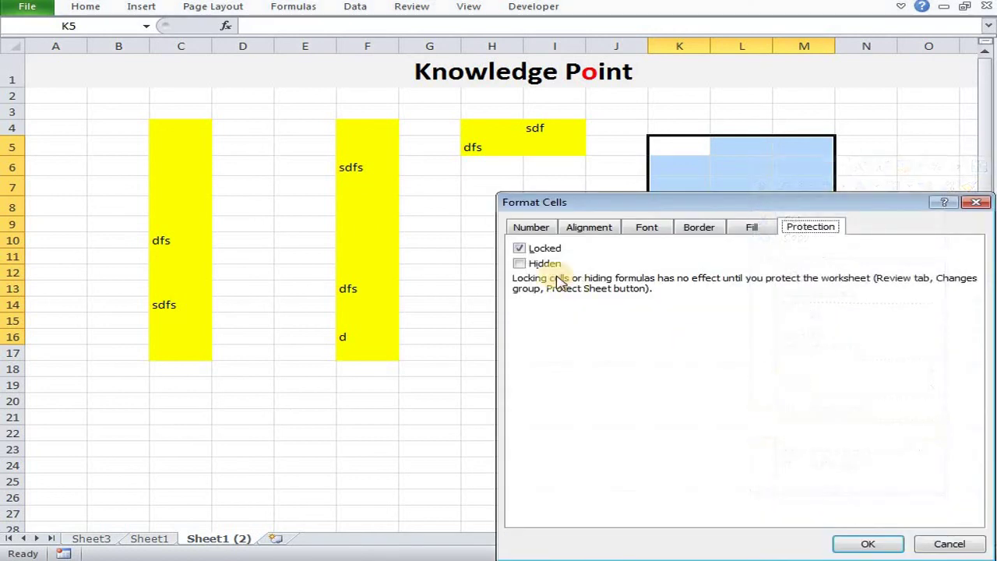
{"action": "left_click", "coordinate": [975, 203]}
{"action": "left_click", "coordinate": [520, 259]}
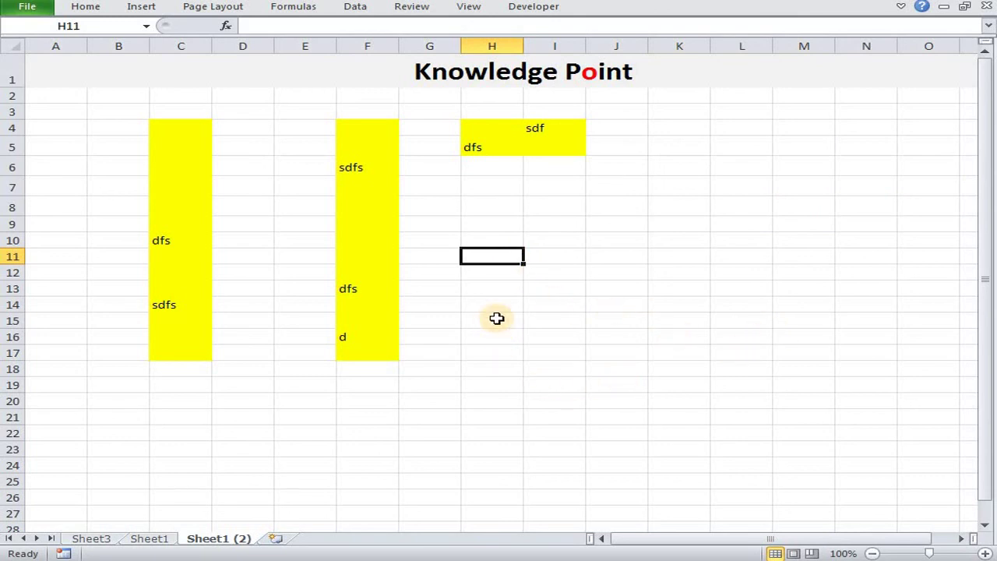
Select and then deselect the text in the summary text box
{"action": "left_click_drag", "start_coordinate": [654, 346], "coordinate": [524, 251]}
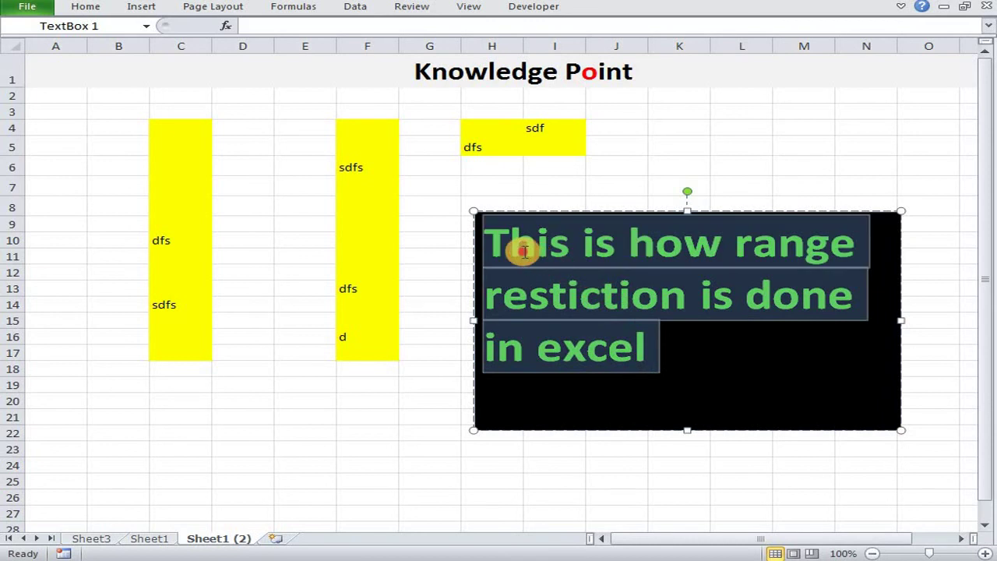
{"action": "left_click", "coordinate": [675, 363]}
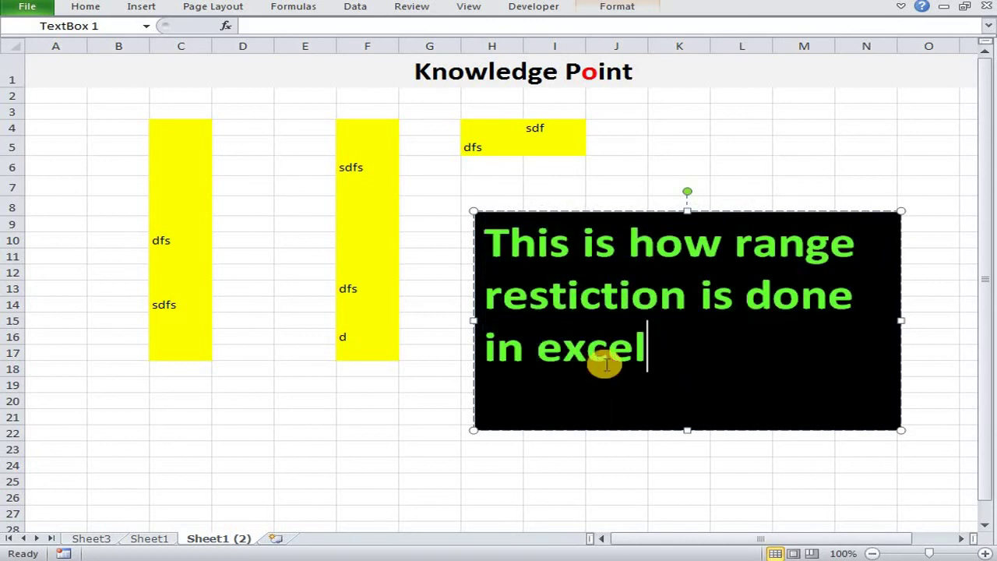